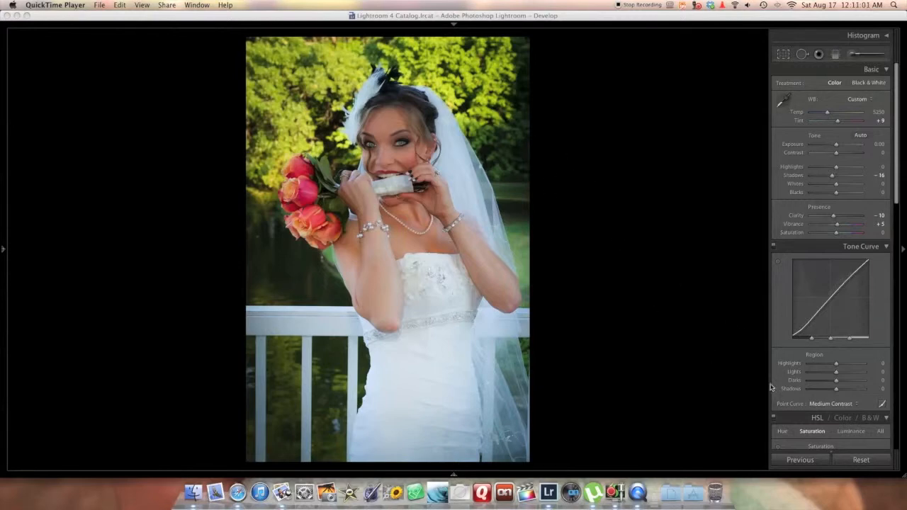
pyautogui.click(837, 465)
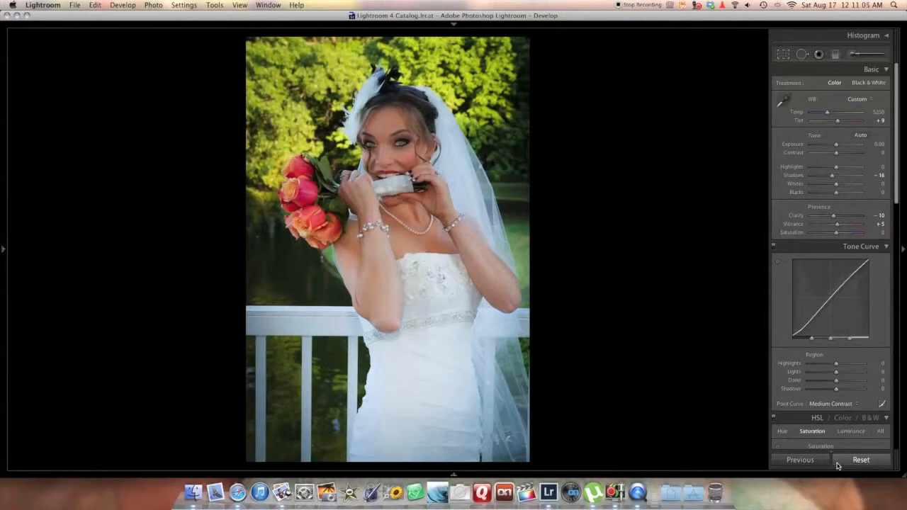
pyautogui.click(837, 466)
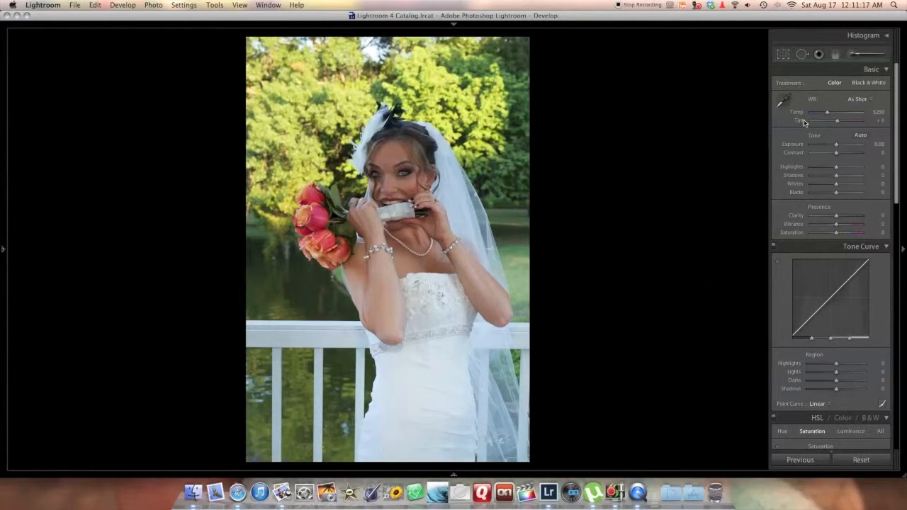
pyautogui.press('super+z')
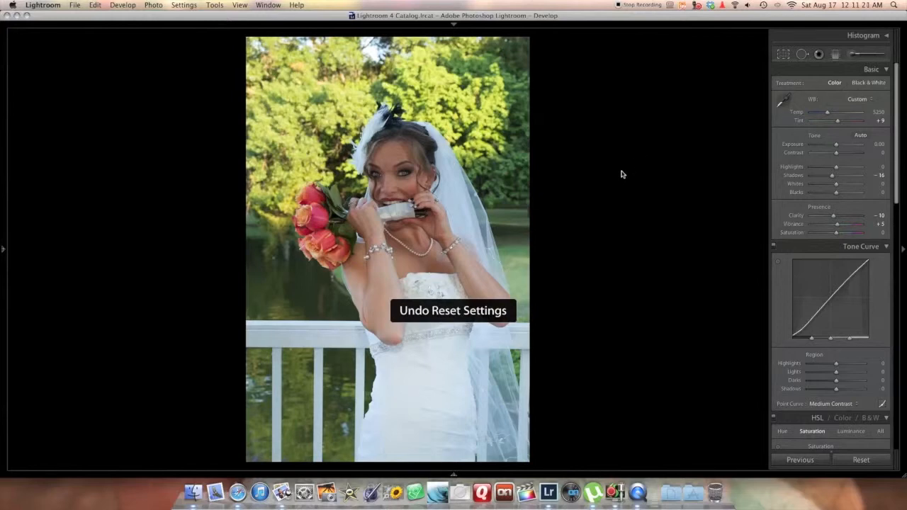
# - Compare the bride photo's edited version with its before view several times
pyautogui.press('\\')
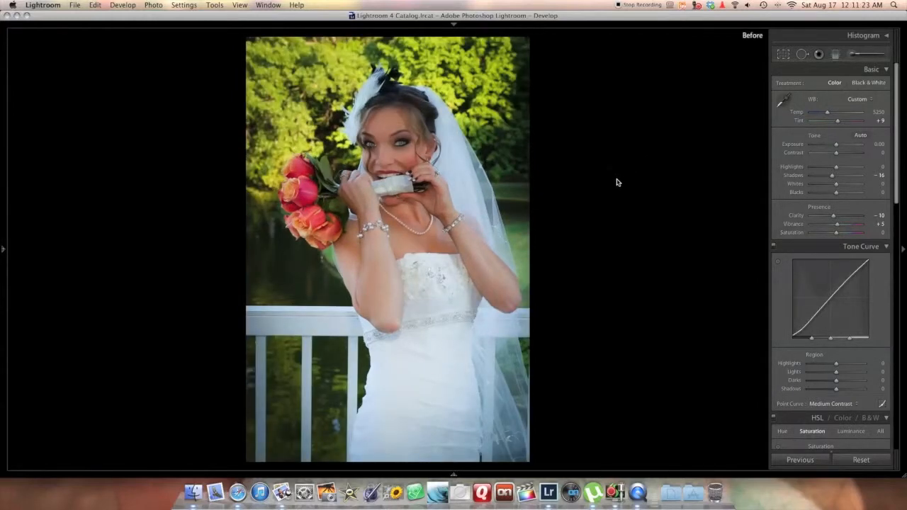
pyautogui.press('\\')
pyautogui.press('\\')
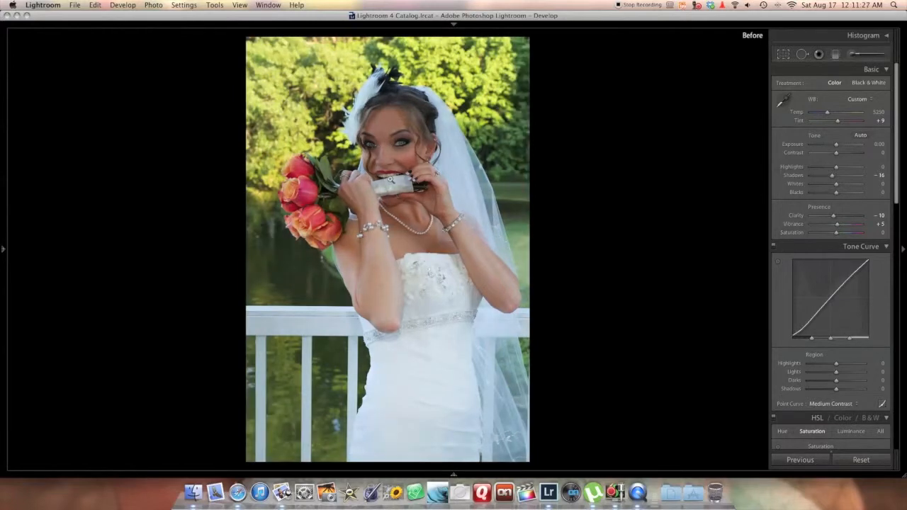
pyautogui.press('\\')
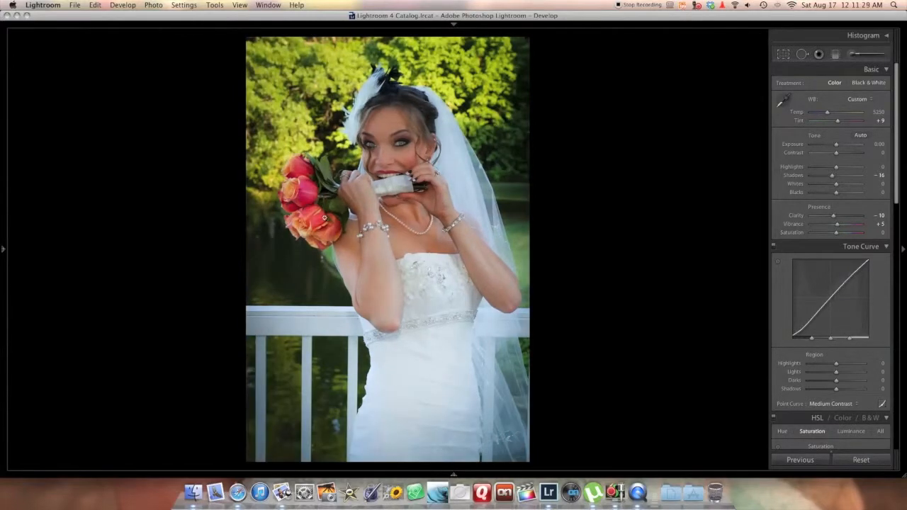
pyautogui.press('\\')
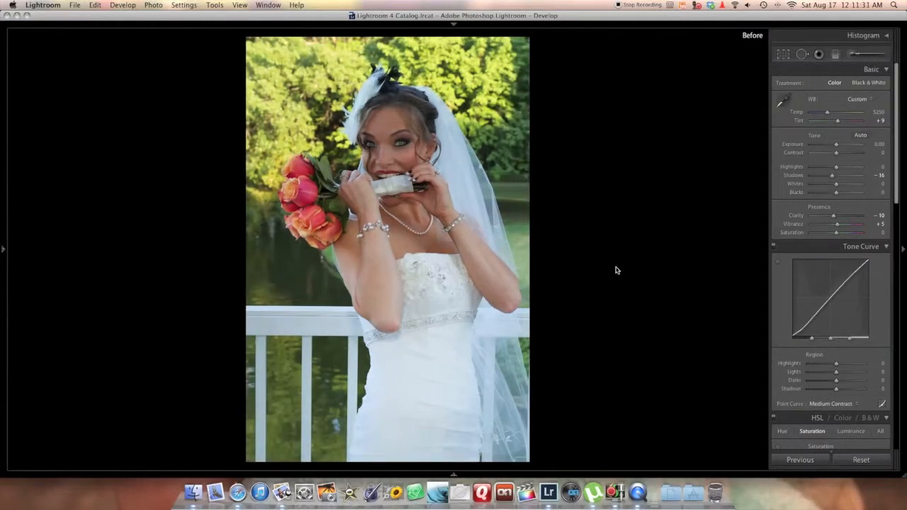
pyautogui.moveTo(862, 474)
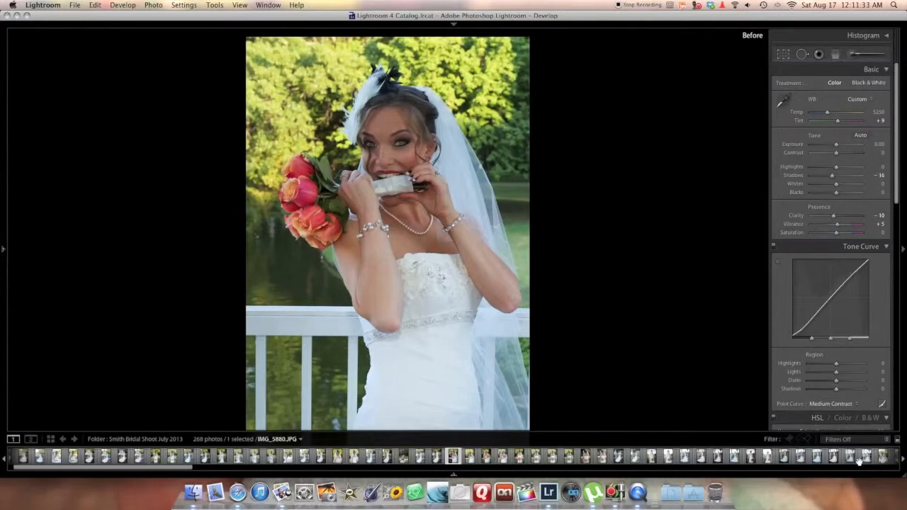
pyautogui.click(870, 500)
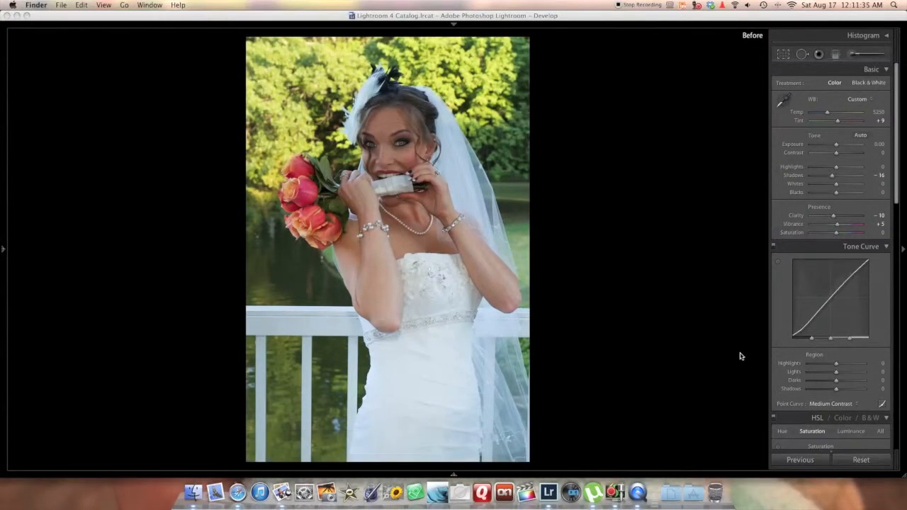
# - Reset the photo's develop settings and set Exposure to +0.10, Shadows to -35, Clarity to -15, Blacks to -15 and Vibrance to +5
pyautogui.click(844, 459)
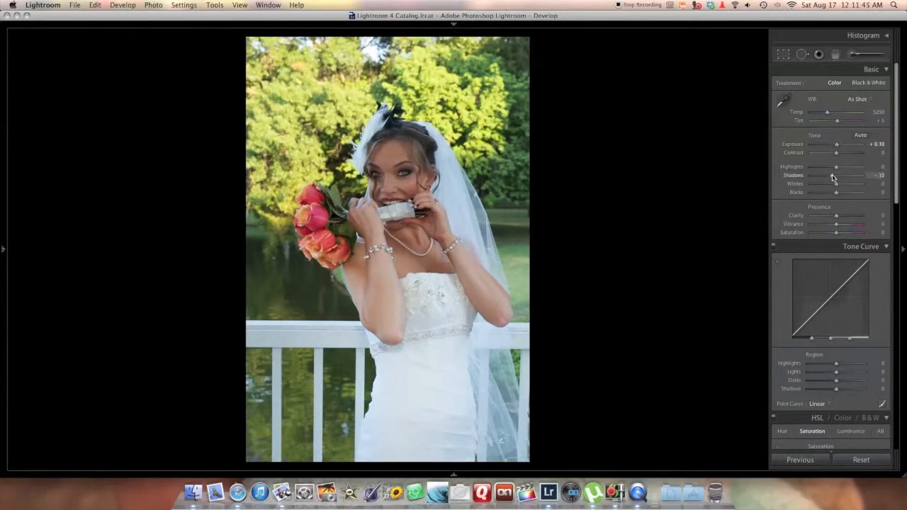
pyautogui.press('Down')
pyautogui.press('Down')
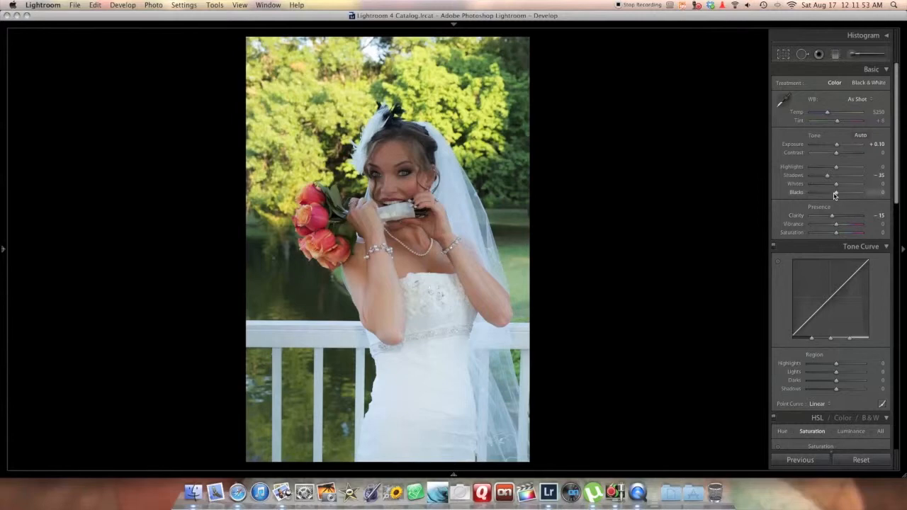
pyautogui.press('Down')
# - Apply the Medium Contrast point curve and raise the Green saturation to +100
pyautogui.click(819, 404)
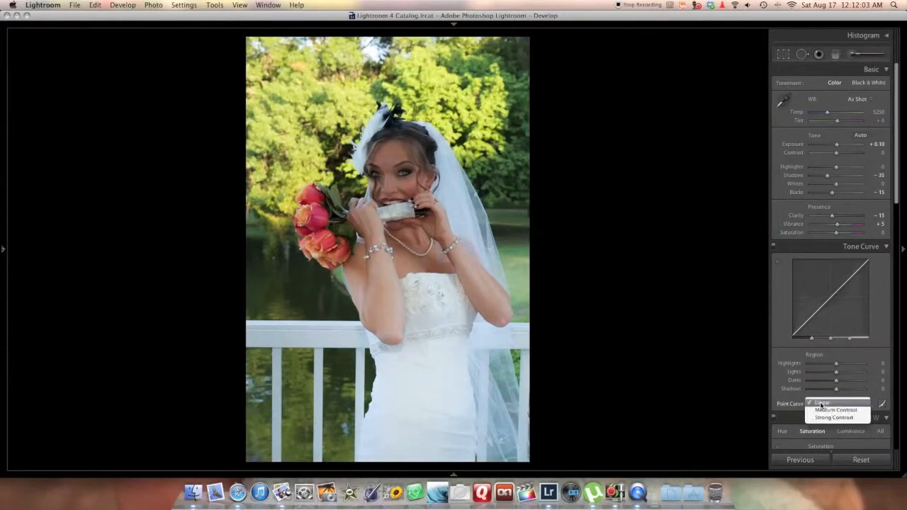
pyautogui.click(821, 410)
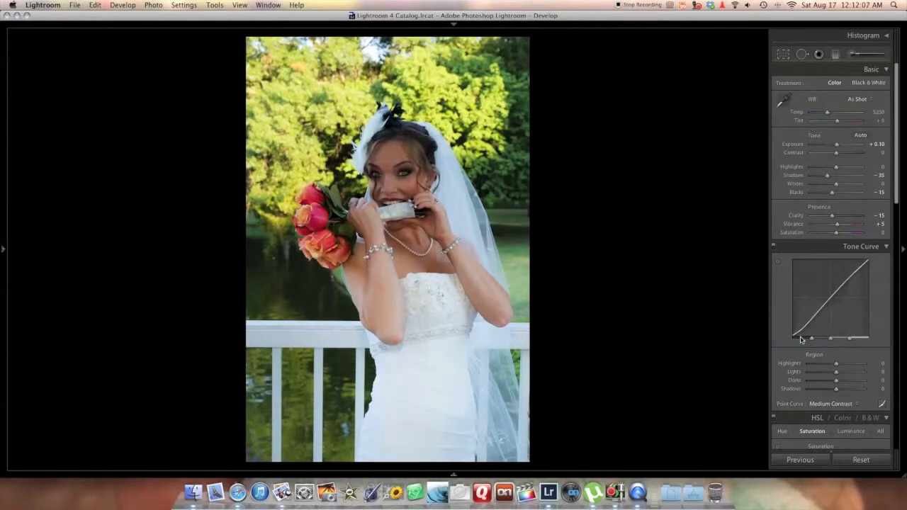
pyautogui.scroll(-6, 806, 334)
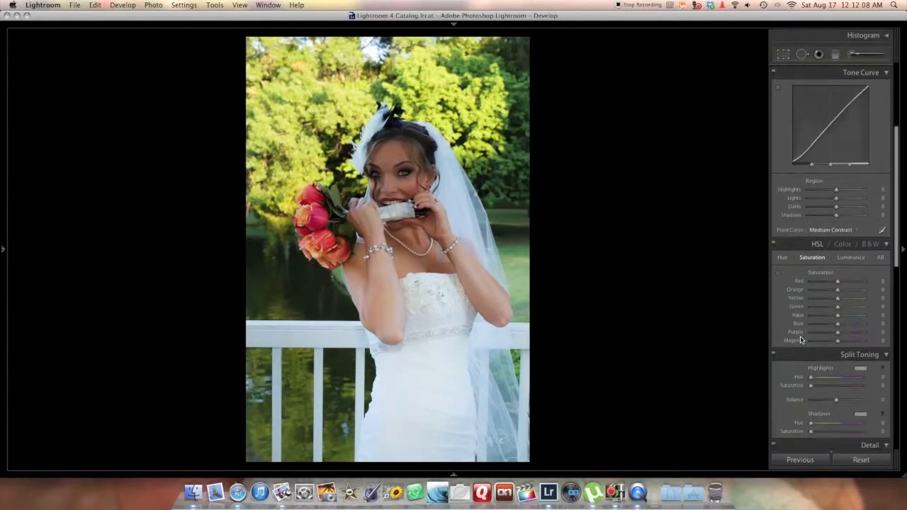
pyautogui.scroll(-2, 801, 340)
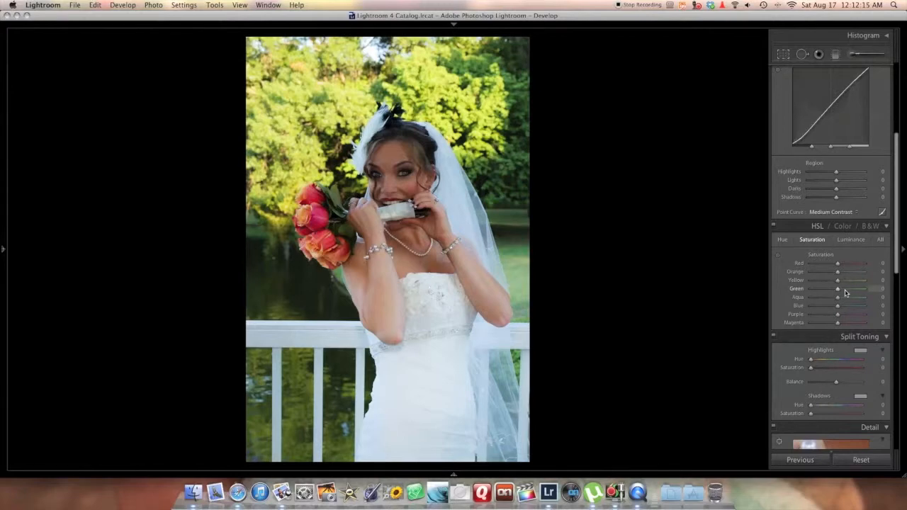
pyautogui.moveTo(845, 293); pyautogui.dragTo(879, 293)
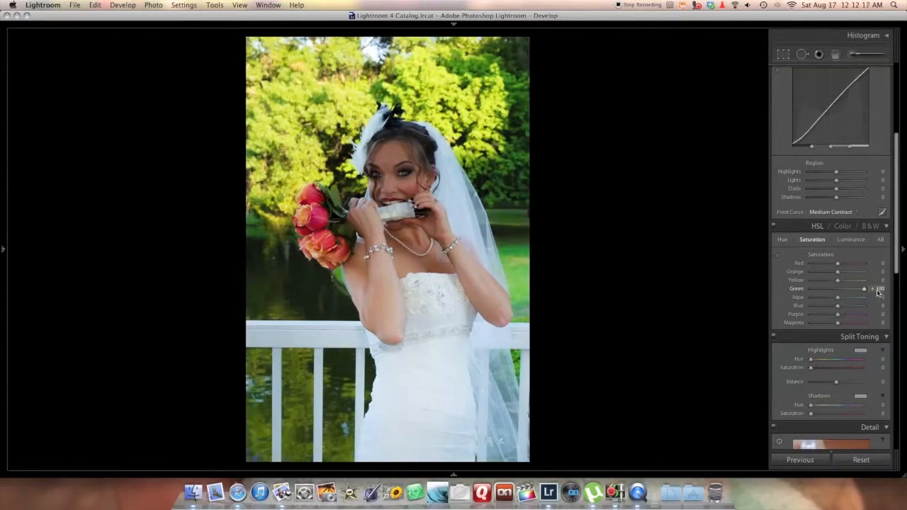
# - Darken the photo's deepest tones by setting the global Blacks to -59
pyautogui.scroll(5, 796, 272)
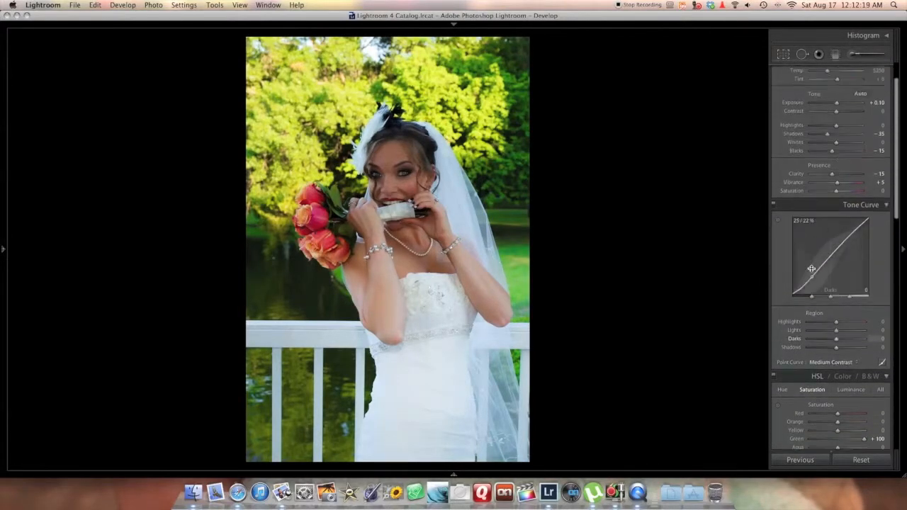
pyautogui.scroll(2, 812, 269)
pyautogui.moveTo(830, 198); pyautogui.dragTo(820, 195)
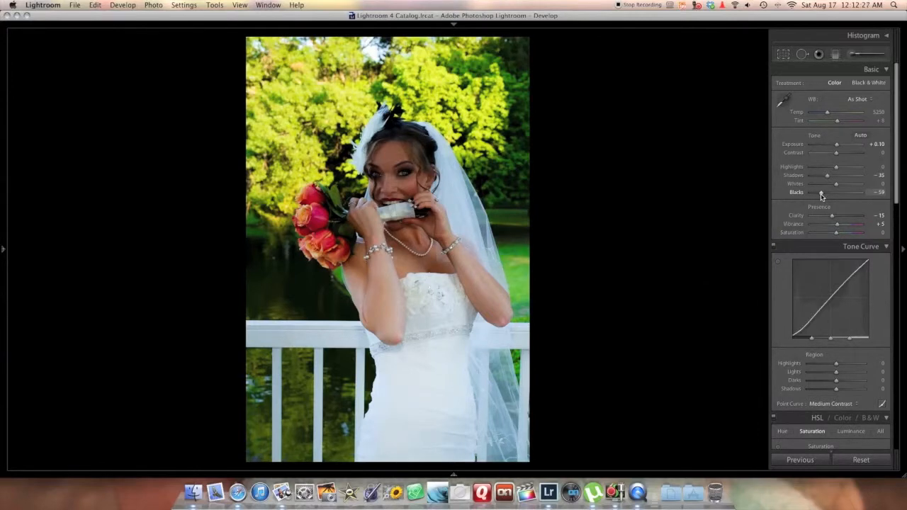
# - Centre the detail preview on the bride's eye, sharpen with Amount 59 and Radius 1.2, and set Luminance noise reduction to 35
pyautogui.scroll(-8, 808, 213)
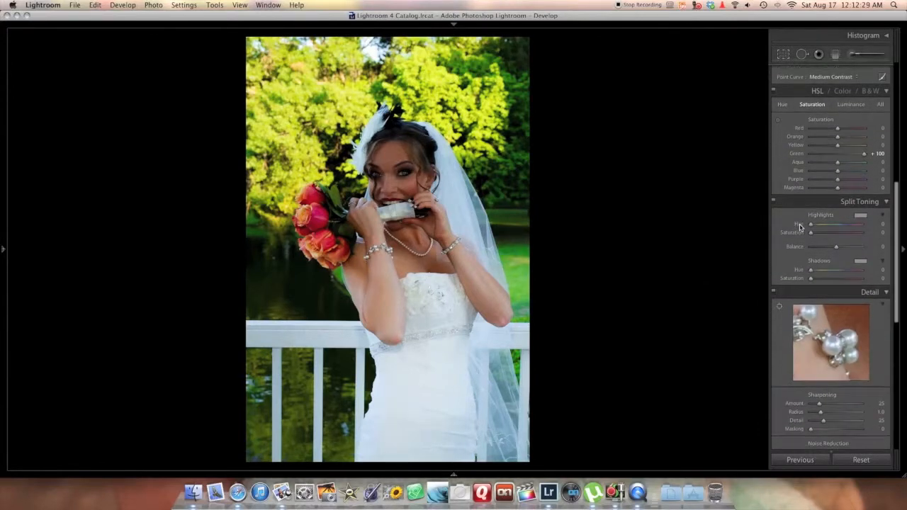
pyautogui.scroll(-3, 801, 234)
pyautogui.moveTo(813, 277); pyautogui.dragTo(826, 280)
pyautogui.click(827, 280)
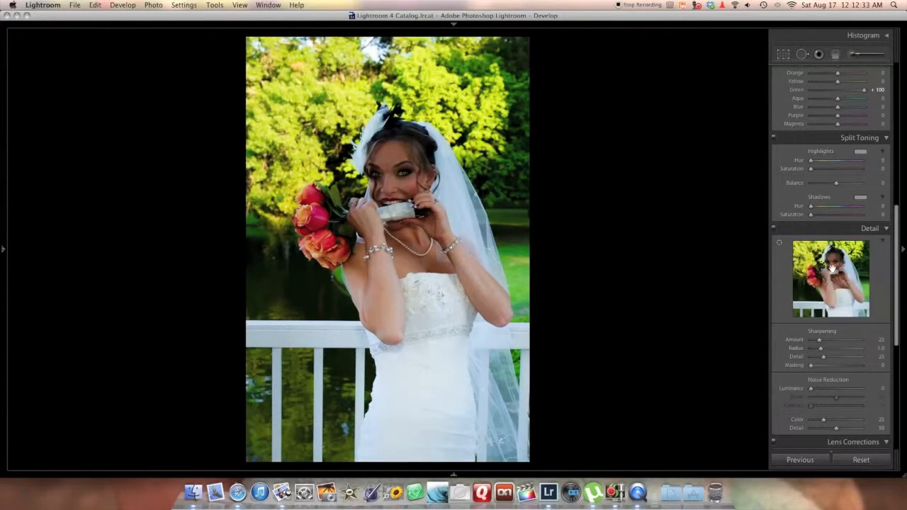
pyautogui.click(832, 268)
pyautogui.moveTo(838, 263); pyautogui.dragTo(790, 337)
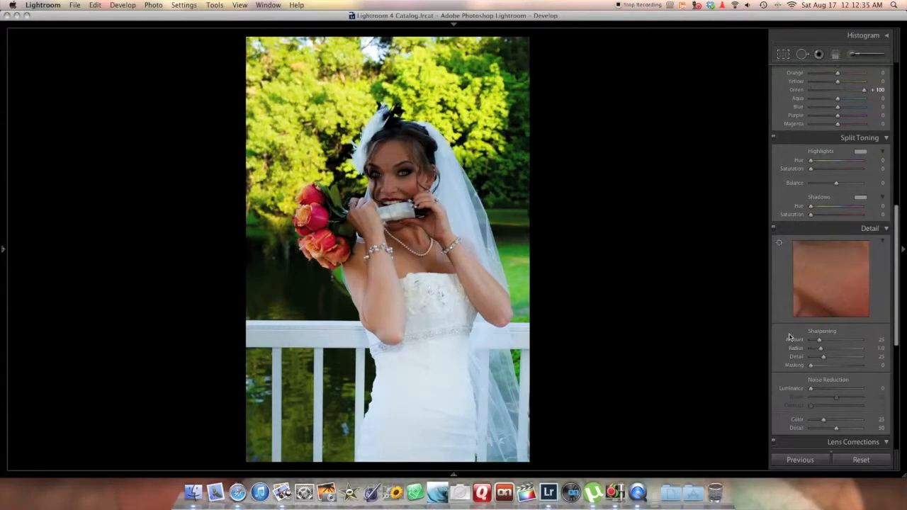
pyautogui.moveTo(817, 308); pyautogui.dragTo(818, 318)
pyautogui.moveTo(834, 269); pyautogui.dragTo(819, 318)
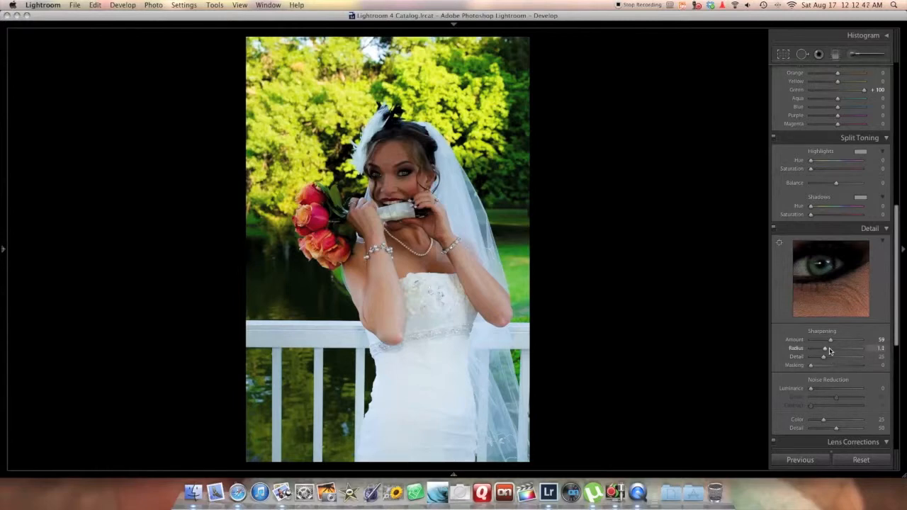
pyautogui.moveTo(821, 390); pyautogui.dragTo(823, 392)
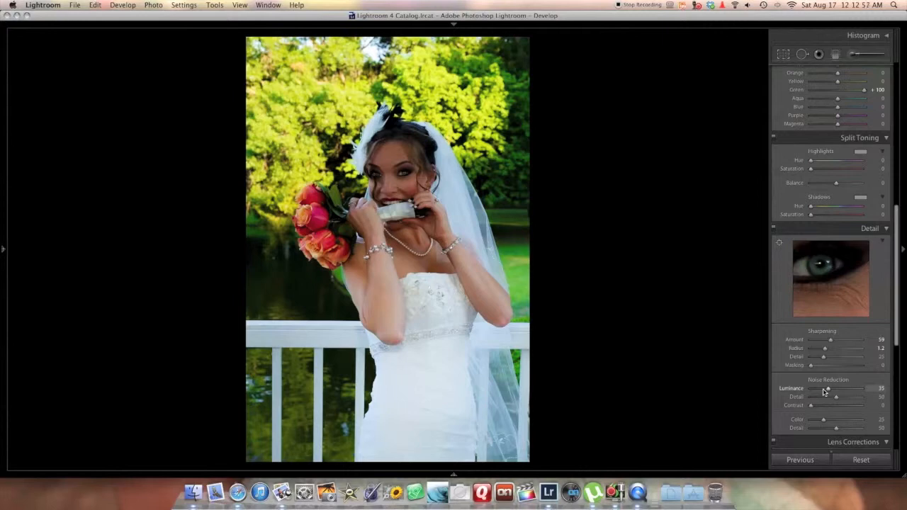
pyautogui.scroll(-3, 800, 371)
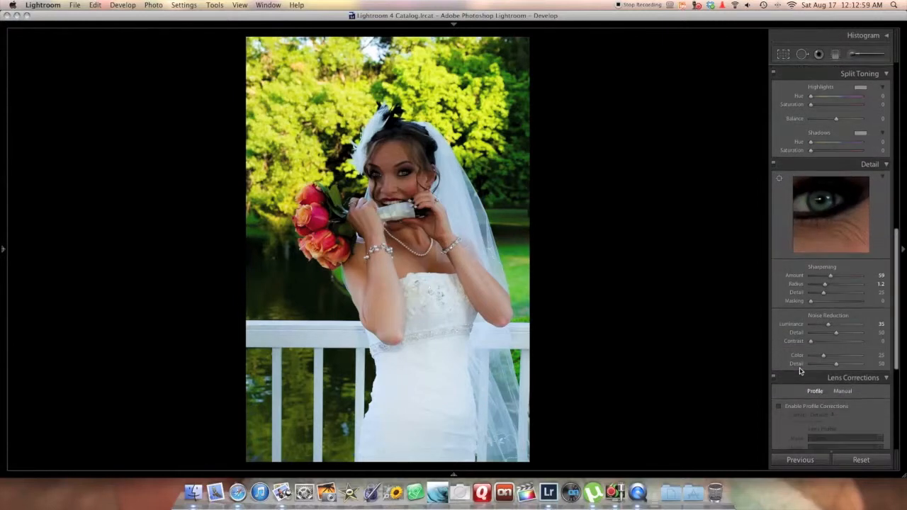
# - Paint an adjustment brush mask at size 19 over the trees behind the bride, checking coverage with the mask overlay
pyautogui.scroll(10, 800, 371)
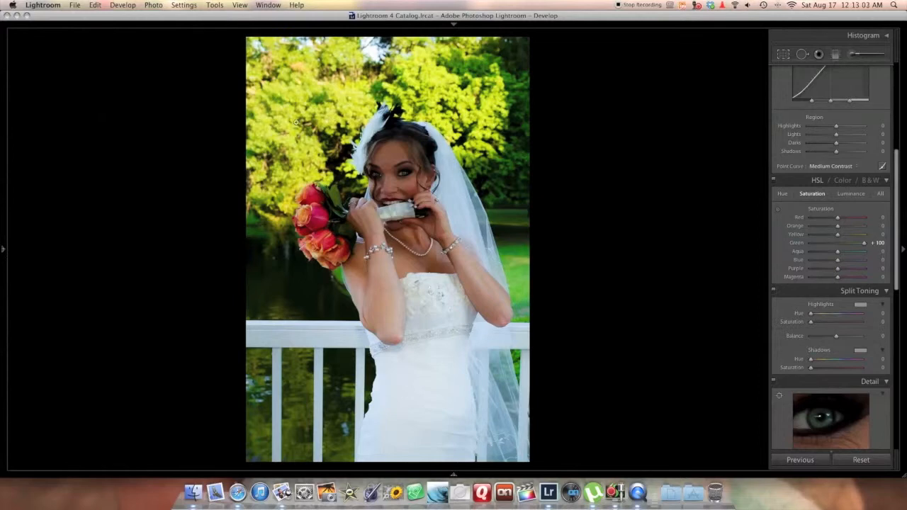
pyautogui.scroll(4, 801, 186)
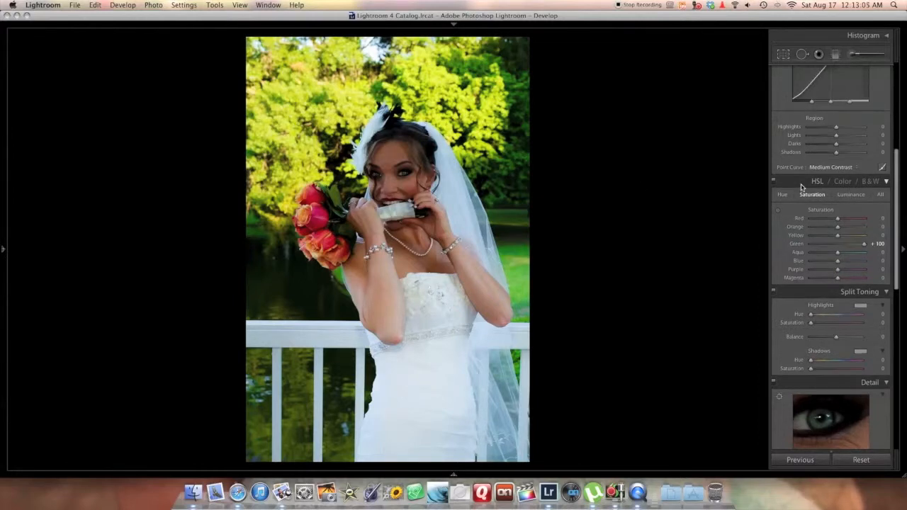
pyautogui.scroll(7, 800, 184)
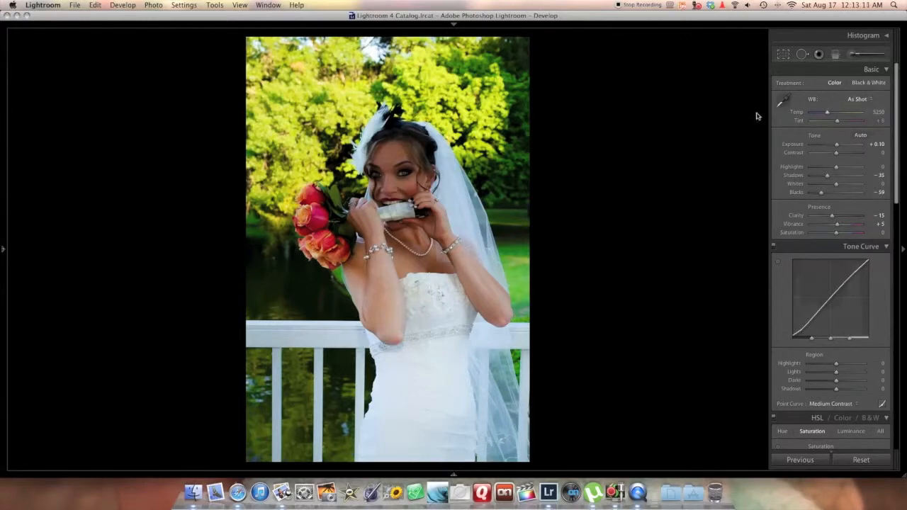
pyautogui.press('k')
pyautogui.scroll(4, 291, 129)
pyautogui.moveTo(291, 129); pyautogui.dragTo(259, 160)
pyautogui.moveTo(270, 192); pyautogui.dragTo(283, 162)
pyautogui.scroll(1, 272, 182)
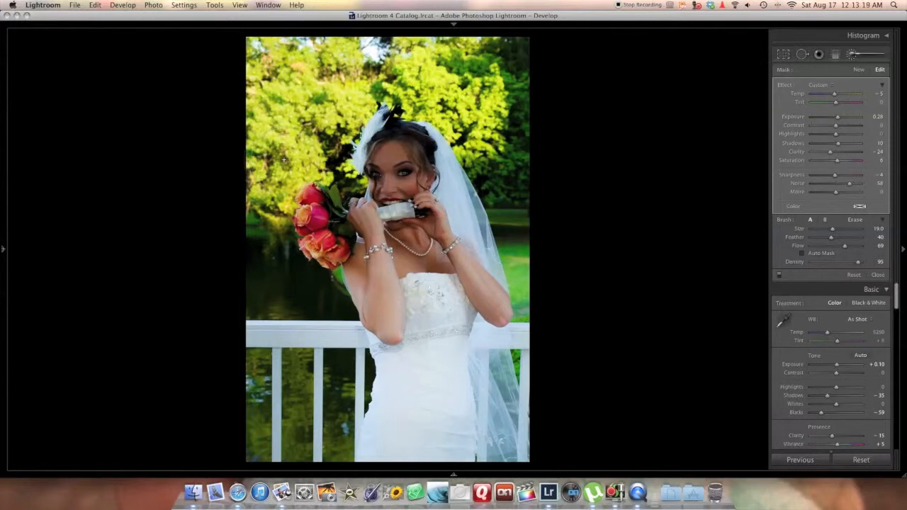
pyautogui.press('o')
pyautogui.moveTo(297, 133)
pyautogui.mouseDown()
pyautogui.moveTo(311, 142)
pyautogui.moveTo(329, 127)
pyautogui.moveTo(382, 56)
pyautogui.moveTo(259, 87)
pyautogui.moveTo(276, 63)
pyautogui.moveTo(234, 92)
pyautogui.moveTo(229, 138)
pyautogui.moveTo(341, 57)
pyautogui.moveTo(376, 46)
pyautogui.moveTo(496, 120)
pyautogui.moveTo(474, 67)
pyautogui.moveTo(500, 89)
pyautogui.moveTo(461, 56)
pyautogui.moveTo(425, 78)
pyautogui.moveTo(414, 71)
pyautogui.mouseUp()
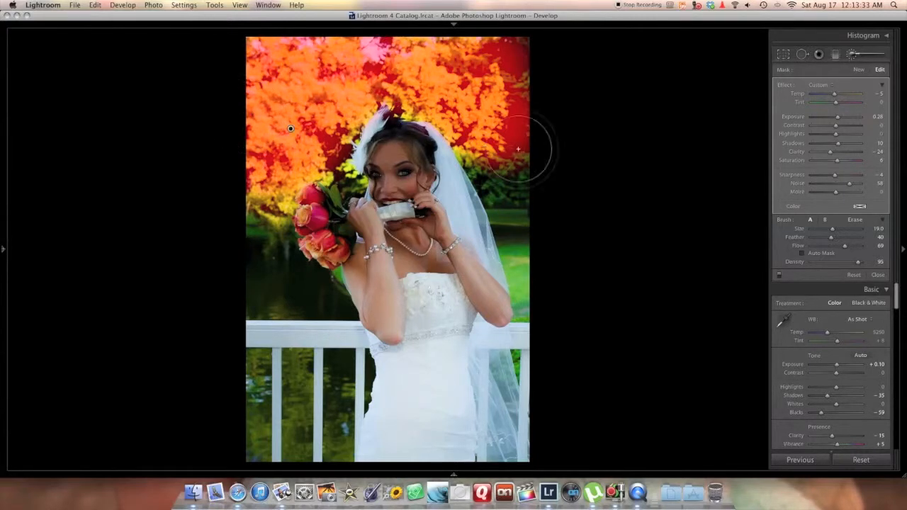
pyautogui.press('o')
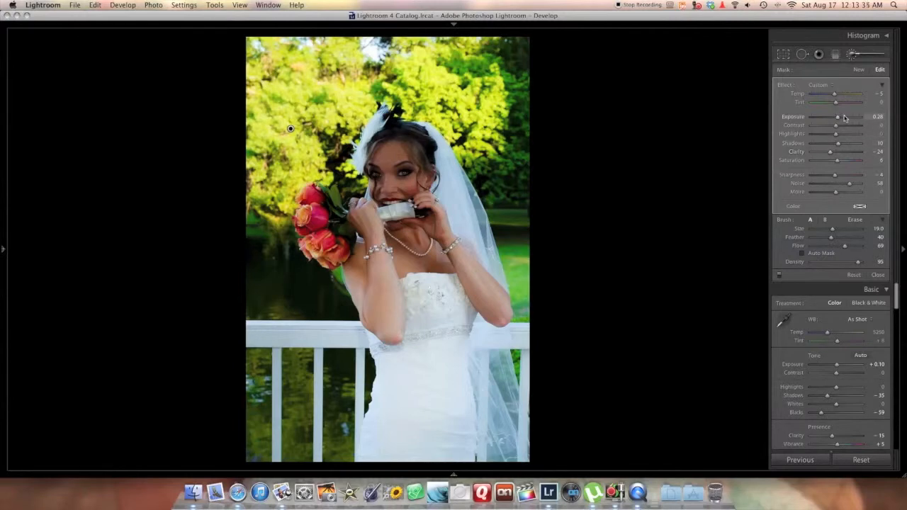
# - Set the tree mask's Exposure to -0.22, Highlights to -92, Clarity to 73, Saturation to 14 and Tint to -5
pyautogui.press('Down')
pyautogui.press('Down')
pyautogui.press('Down')
pyautogui.press('Down')
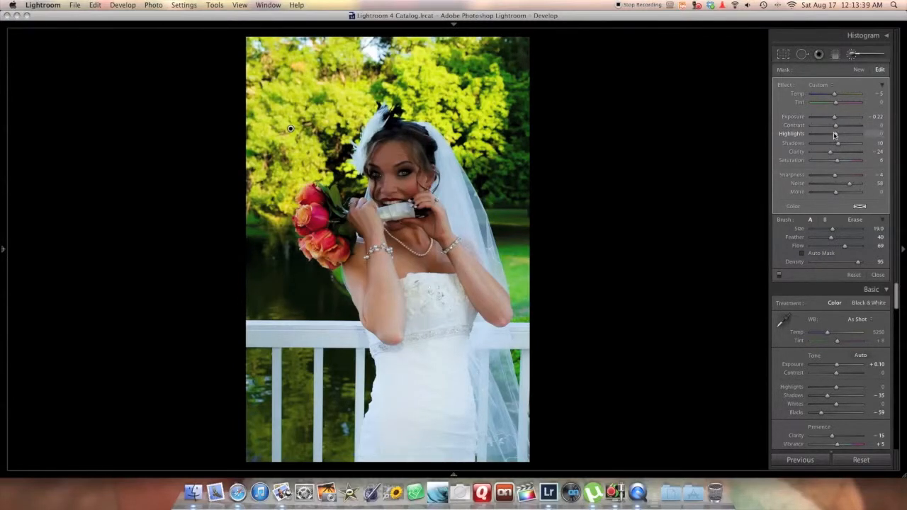
pyautogui.moveTo(834, 135); pyautogui.dragTo(813, 136)
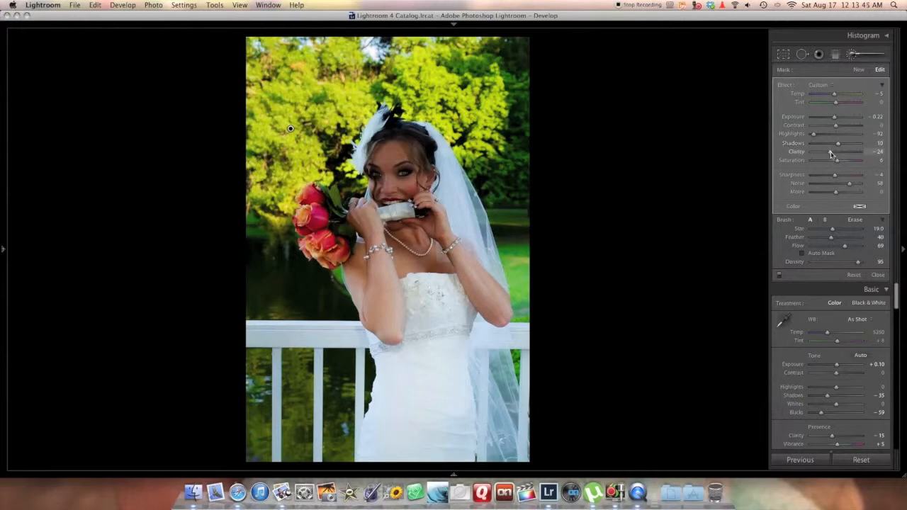
pyautogui.moveTo(838, 163); pyautogui.dragTo(854, 154)
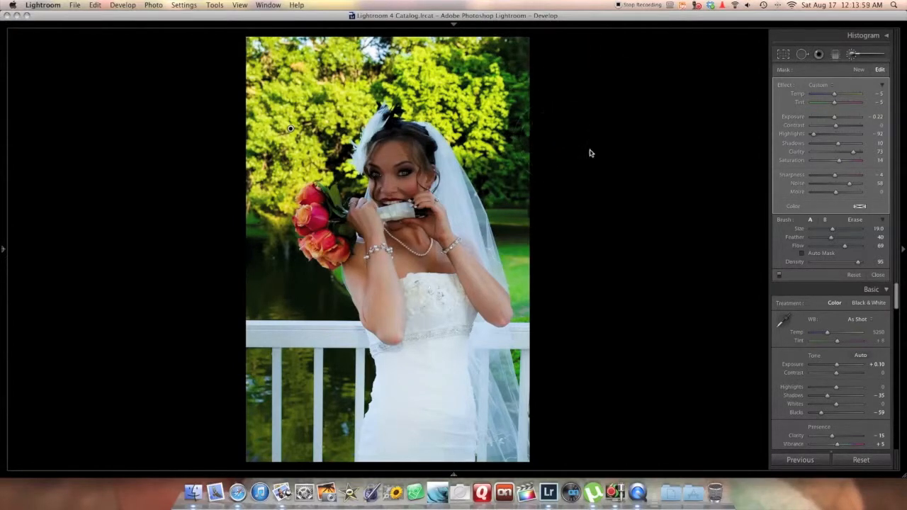
# - Crop the photo slightly tighter at its original aspect ratio, trimming the upper and left edges around the bride
pyautogui.press('r')
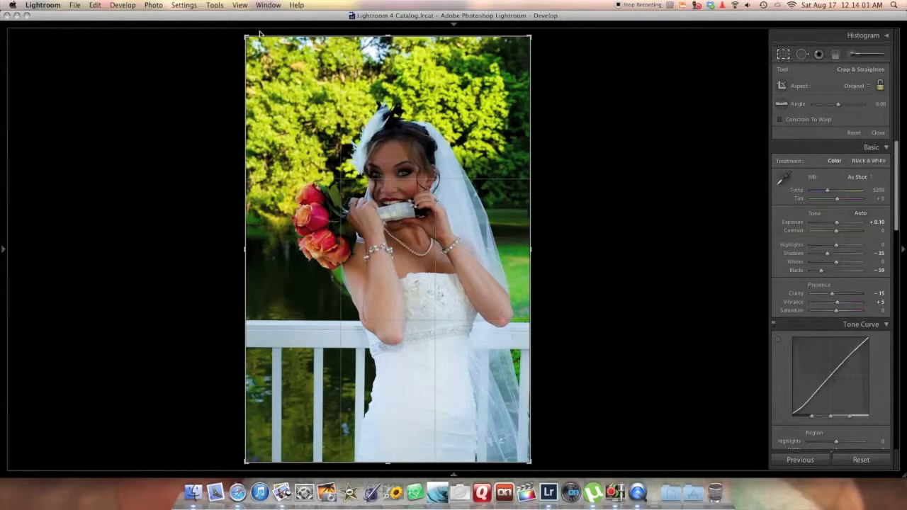
pyautogui.moveTo(248, 37); pyautogui.dragTo(225, 9)
pyautogui.moveTo(246, 39); pyautogui.dragTo(259, 60)
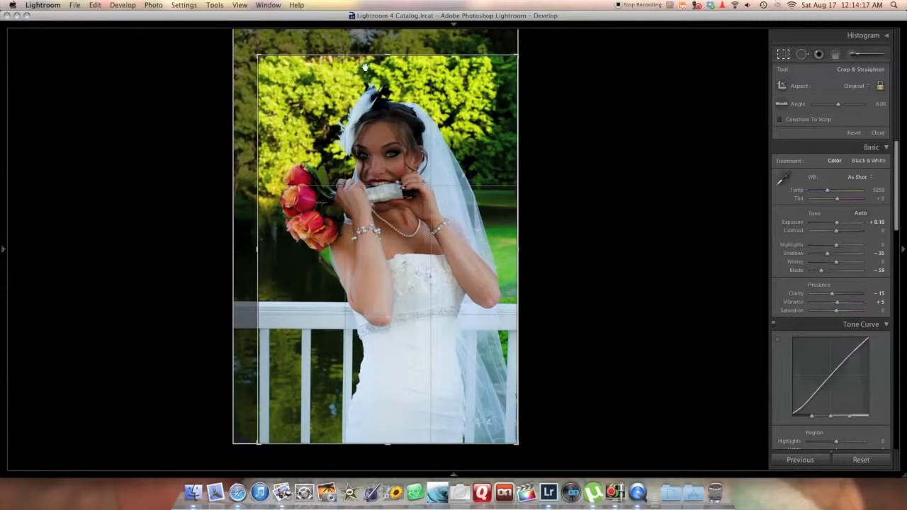
pyautogui.press('Return')
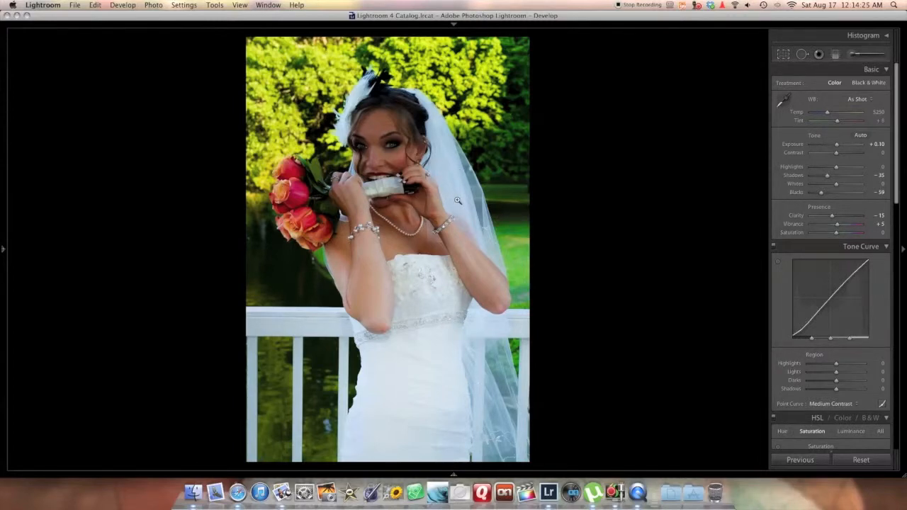
# - Paint a new adjustment brush mask over the bride's skin on her neck, chest, arms and face, with Clarity at -14
pyautogui.press('k')
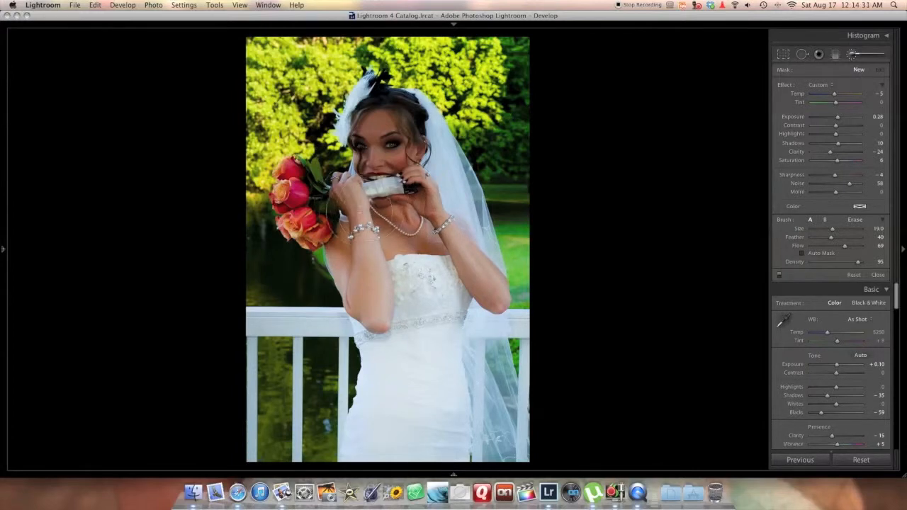
pyautogui.moveTo(405, 217); pyautogui.dragTo(391, 219)
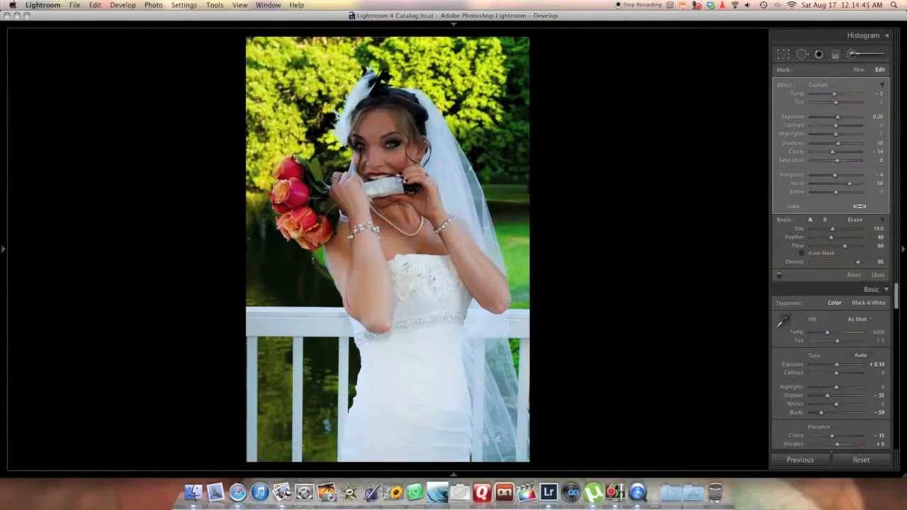
pyautogui.moveTo(502, 293); pyautogui.dragTo(482, 236)
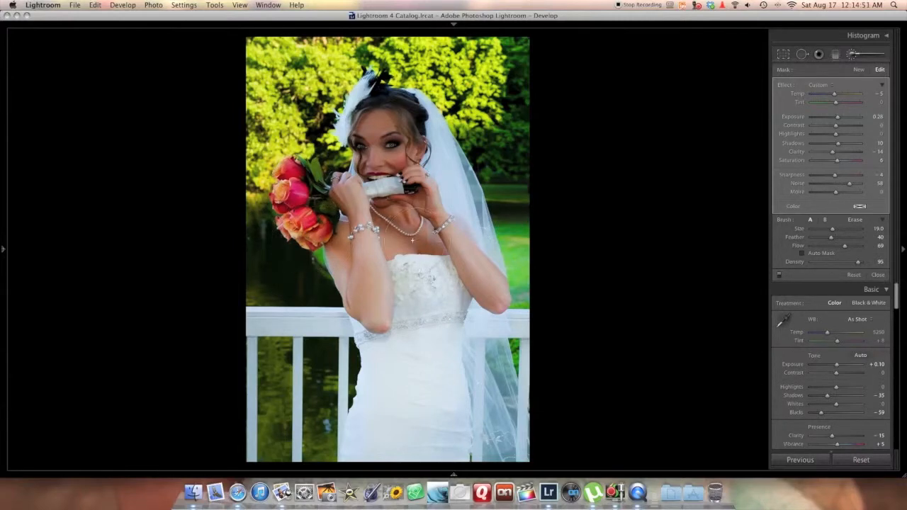
pyautogui.click(399, 238)
pyautogui.scroll(-10, 366, 208)
pyautogui.moveTo(391, 207); pyautogui.dragTo(386, 208)
pyautogui.moveTo(370, 161)
pyautogui.mouseDown()
pyautogui.moveTo(361, 146)
pyautogui.moveTo(379, 115)
pyautogui.moveTo(401, 136)
pyautogui.moveTo(383, 109)
pyautogui.moveTo(350, 206)
pyautogui.moveTo(331, 229)
pyautogui.moveTo(342, 255)
pyautogui.mouseUp()
pyautogui.press('k')
pyautogui.press('k')
pyautogui.moveTo(365, 176); pyautogui.dragTo(375, 171)
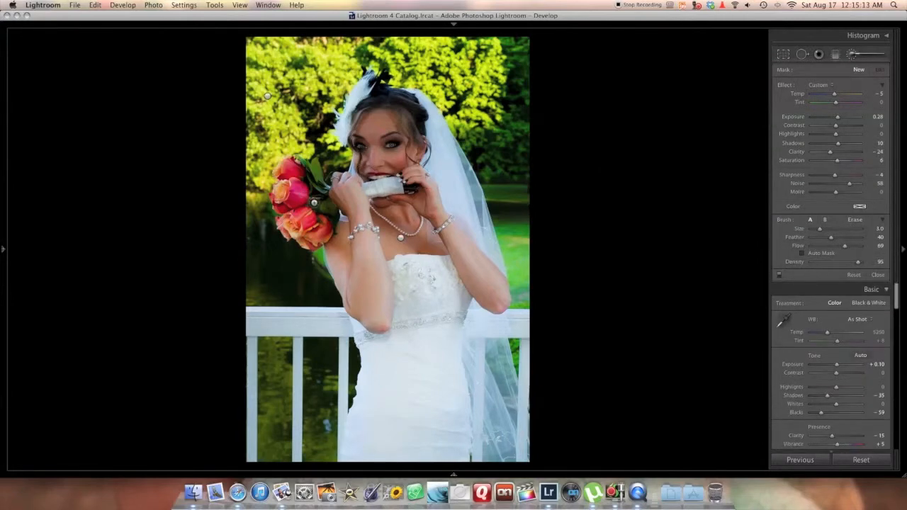
# - Paint a new brush mask over the bouquet's roses with the brush enlarged to size 6, checking coverage with the mask overlay
pyautogui.moveTo(319, 203)
pyautogui.mouseDown()
pyautogui.moveTo(309, 219)
pyautogui.moveTo(291, 193)
pyautogui.moveTo(292, 170)
pyautogui.moveTo(287, 245)
pyautogui.moveTo(289, 166)
pyautogui.moveTo(319, 227)
pyautogui.moveTo(289, 177)
pyautogui.moveTo(287, 206)
pyautogui.moveTo(272, 212)
pyautogui.moveTo(321, 231)
pyautogui.moveTo(315, 206)
pyautogui.moveTo(317, 212)
pyautogui.mouseUp()
pyautogui.press(']')
pyautogui.press(']')
pyautogui.press(']')
pyautogui.press('o')
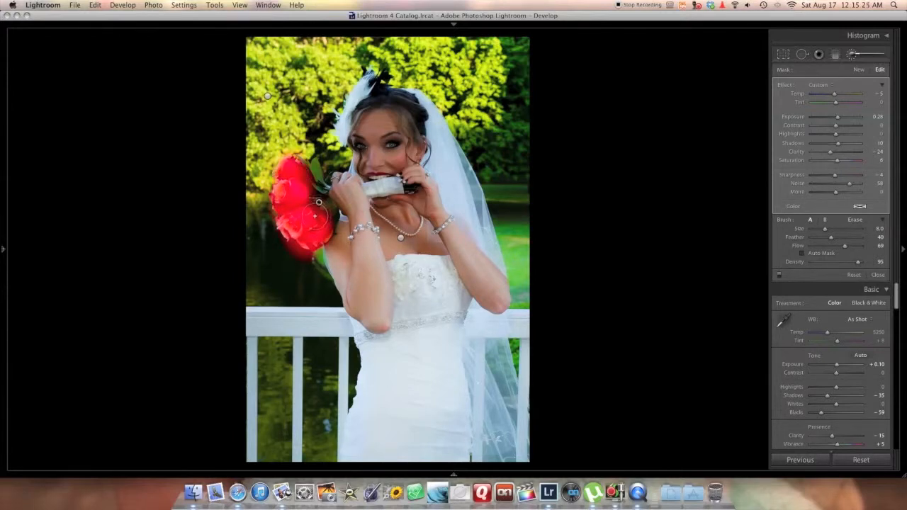
pyautogui.moveTo(294, 209)
pyautogui.mouseDown()
pyautogui.moveTo(275, 235)
pyautogui.moveTo(272, 206)
pyautogui.moveTo(283, 182)
pyautogui.mouseUp()
pyautogui.moveTo(296, 216)
pyautogui.mouseDown()
pyautogui.moveTo(313, 256)
pyautogui.moveTo(275, 233)
pyautogui.moveTo(270, 213)
pyautogui.moveTo(301, 247)
pyautogui.mouseUp()
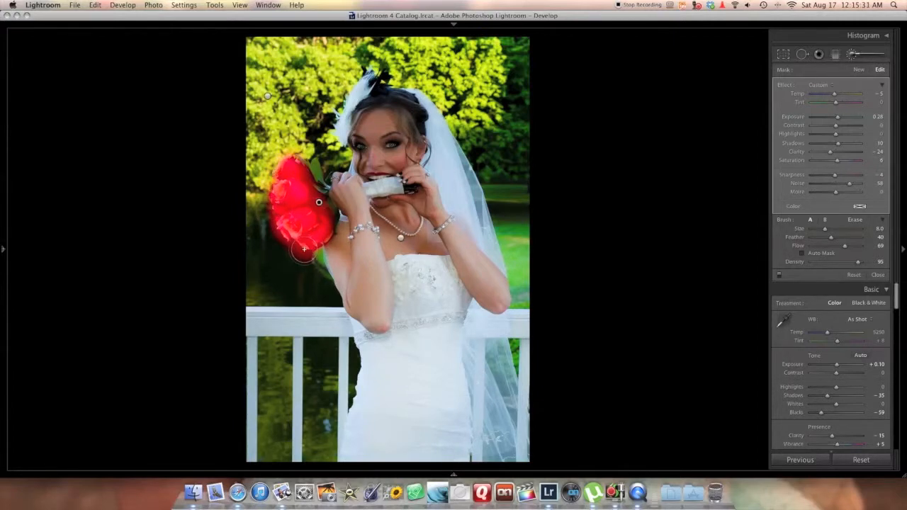
# - Erase the rose mask's overspill around the outer edges of the bouquet using a size 7 eraser with Auto Mask
pyautogui.press('alt')
pyautogui.scroll(2, 355, 256)
pyautogui.scroll(4, 298, 273)
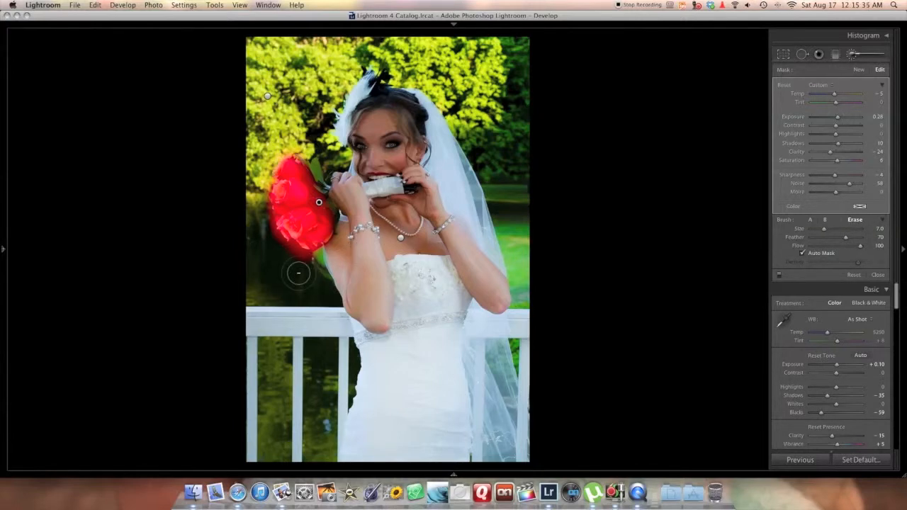
pyautogui.press('alt')
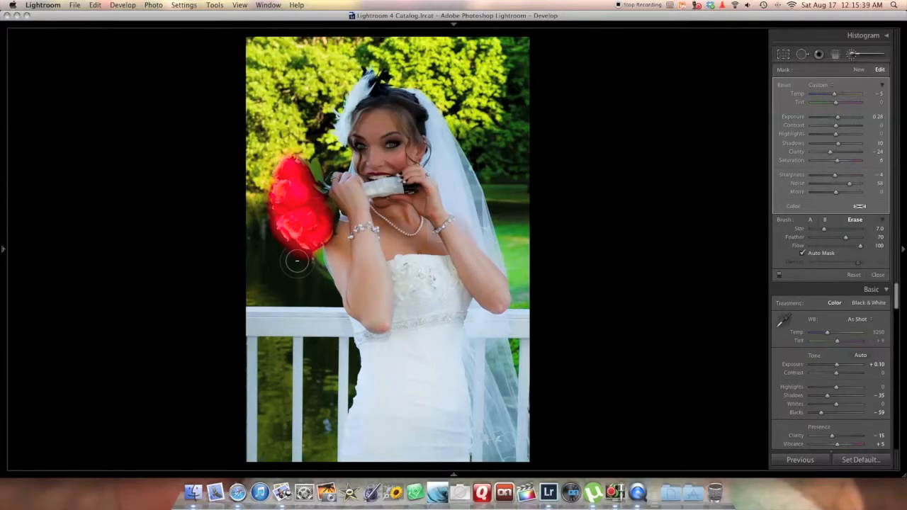
pyautogui.moveTo(261, 223); pyautogui.dragTo(262, 215)
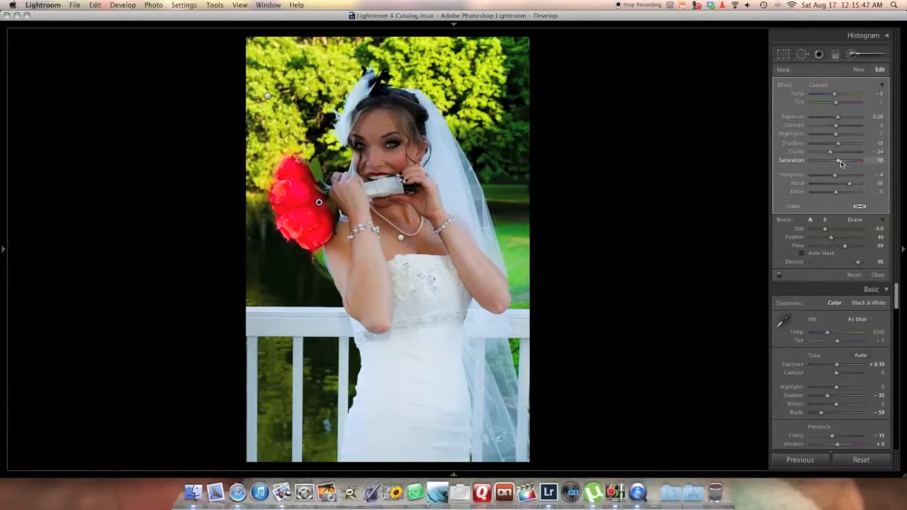
# - Set the rose mask's Saturation to 10 and Tint to 11, raise its Clarity, and hide the mask overlay
pyautogui.press('o')
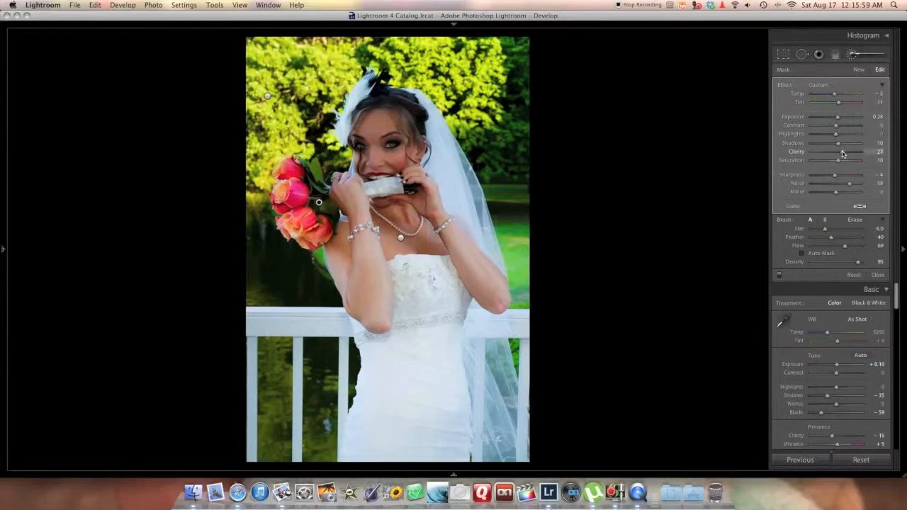
pyautogui.moveTo(842, 153); pyautogui.dragTo(838, 157)
pyautogui.press('k')
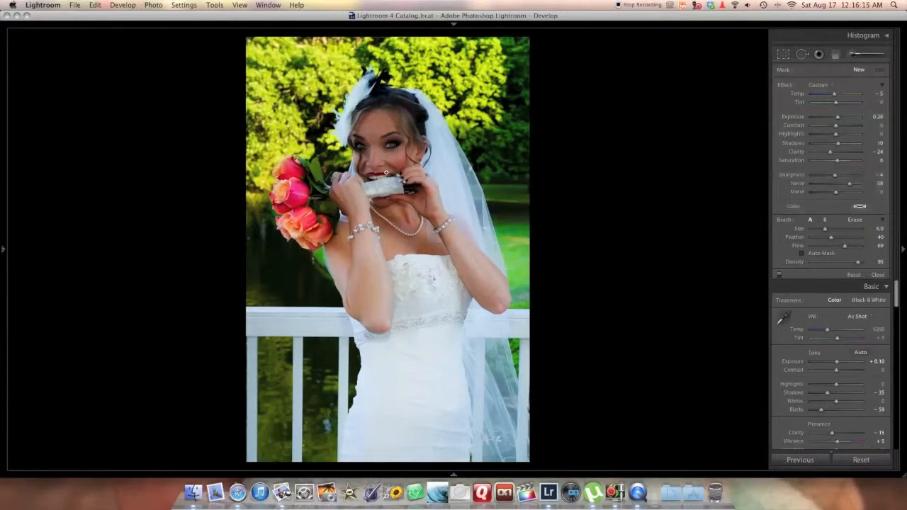
# - Paint a new brush mask over the bride's teeth at size 5, with Exposure 0.18 and Saturation -20
pyautogui.press('k')
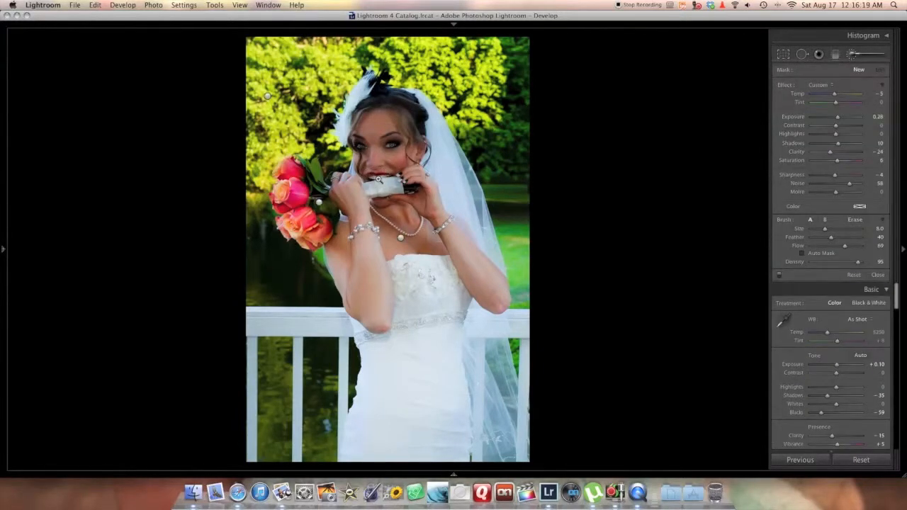
pyautogui.press('z')
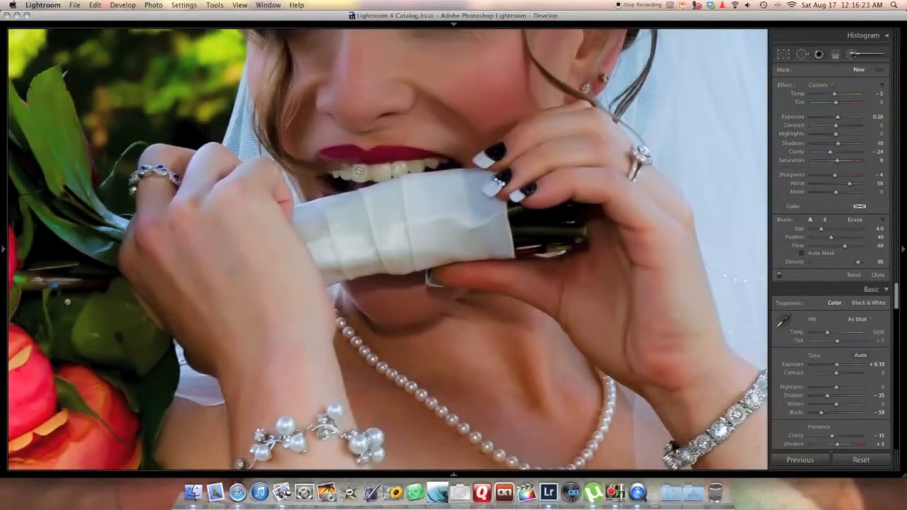
pyautogui.moveTo(360, 171); pyautogui.dragTo(347, 173)
pyautogui.press(']')
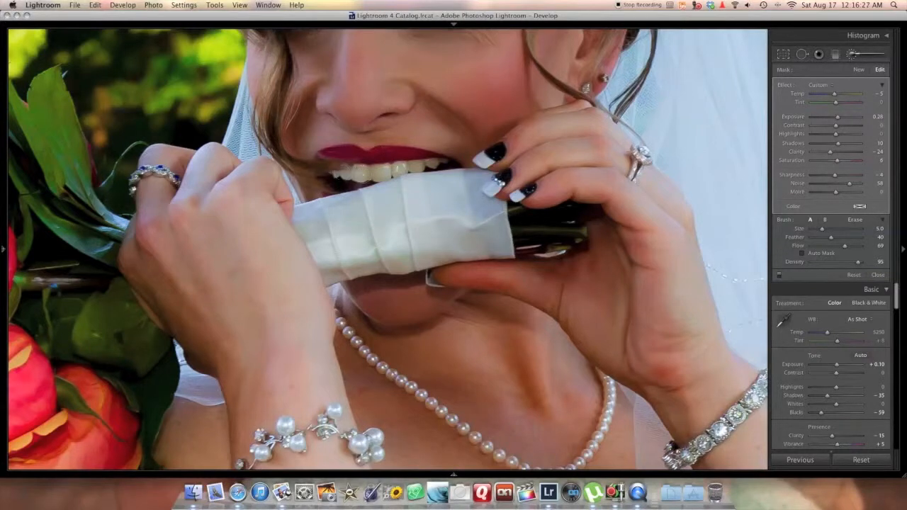
pyautogui.moveTo(423, 168)
pyautogui.mouseDown()
pyautogui.moveTo(439, 164)
pyautogui.moveTo(411, 168)
pyautogui.moveTo(438, 164)
pyautogui.moveTo(426, 168)
pyautogui.mouseUp()
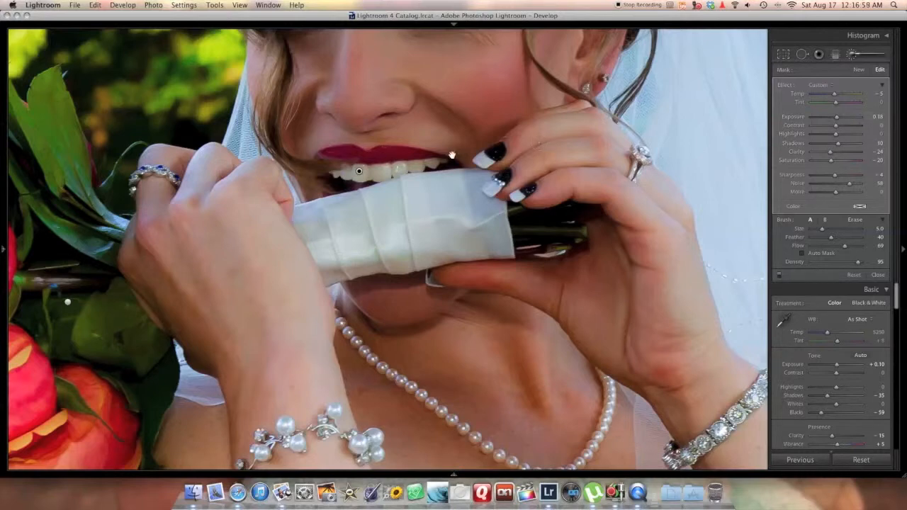
pyautogui.moveTo(452, 155); pyautogui.dragTo(528, 175)
pyautogui.click(528, 175)
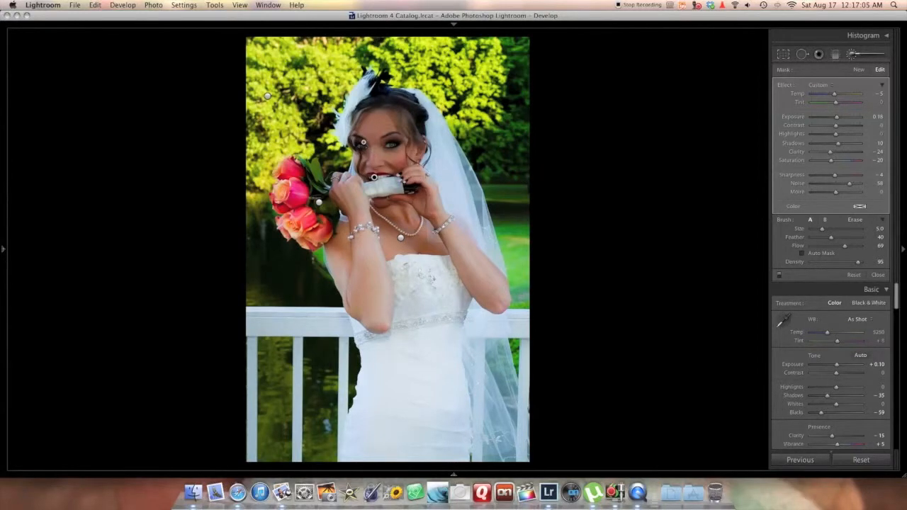
# - Paint a new brush mask over both of the bride's eyes, ending at size 4, and check coverage with the mask overlay
pyautogui.click(362, 146)
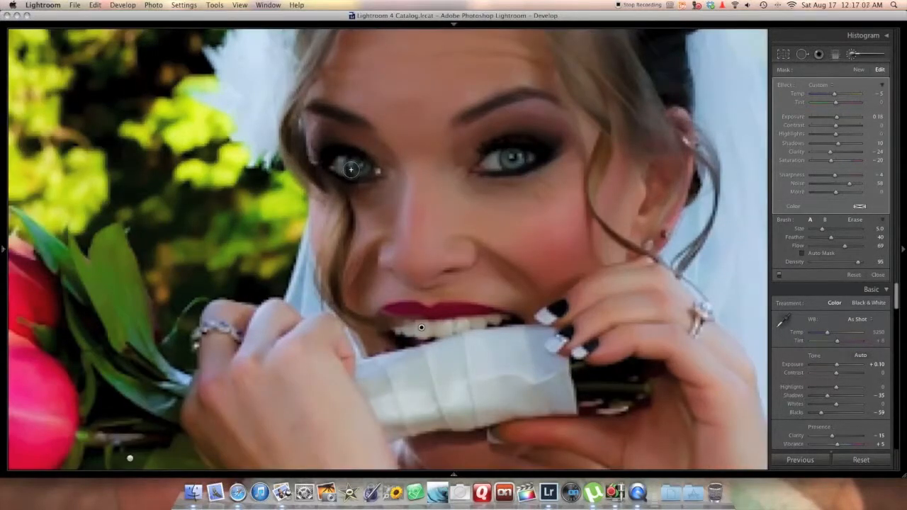
pyautogui.press('Return')
pyautogui.press('[')
pyautogui.press('[')
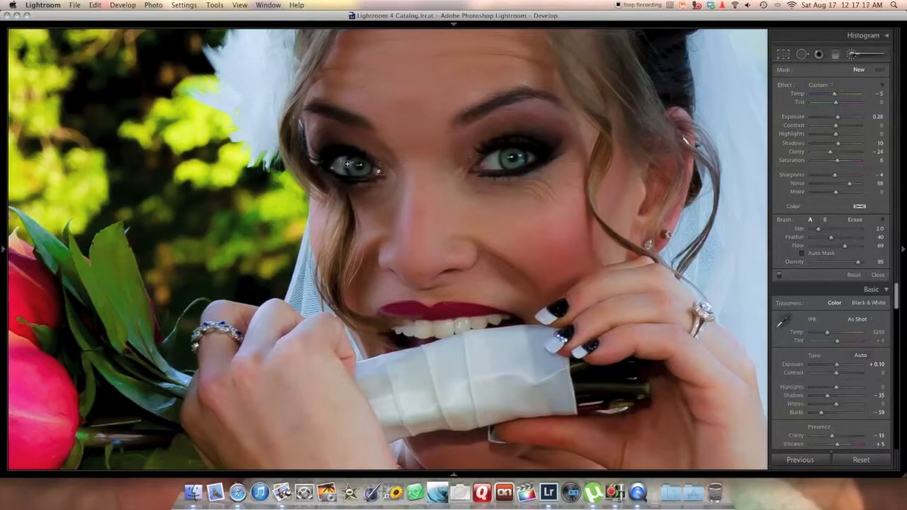
pyautogui.moveTo(329, 158); pyautogui.dragTo(330, 168)
pyautogui.press(']')
pyautogui.press(']')
pyautogui.press('o')
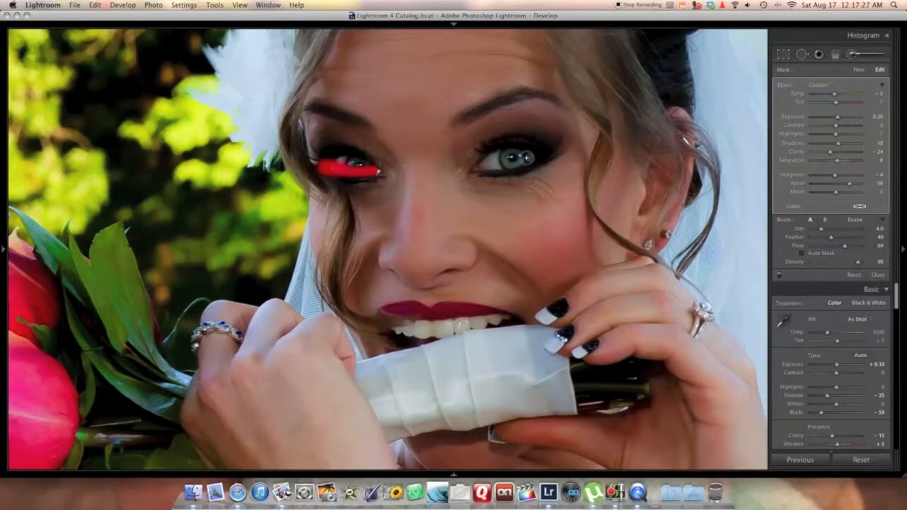
pyautogui.moveTo(485, 165)
pyautogui.mouseDown()
pyautogui.moveTo(532, 156)
pyautogui.moveTo(533, 165)
pyautogui.mouseUp()
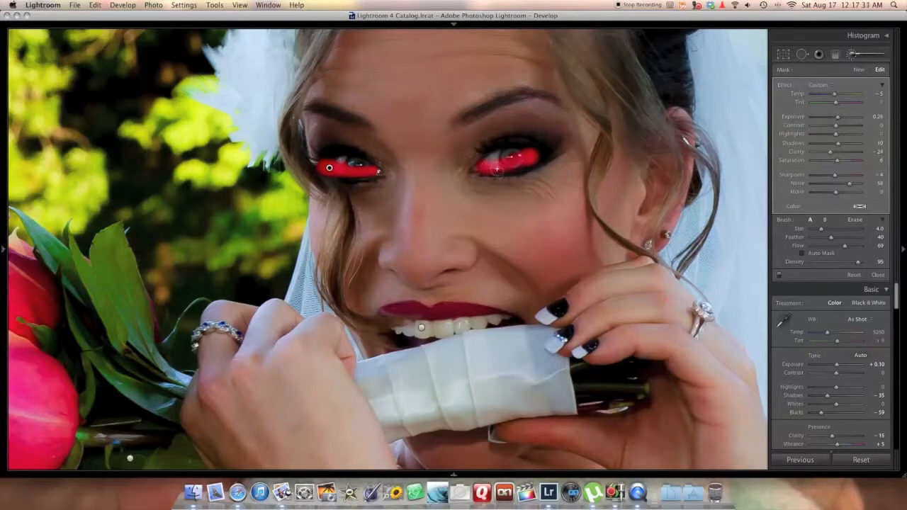
pyautogui.moveTo(494, 171); pyautogui.dragTo(516, 174)
pyautogui.press('k')
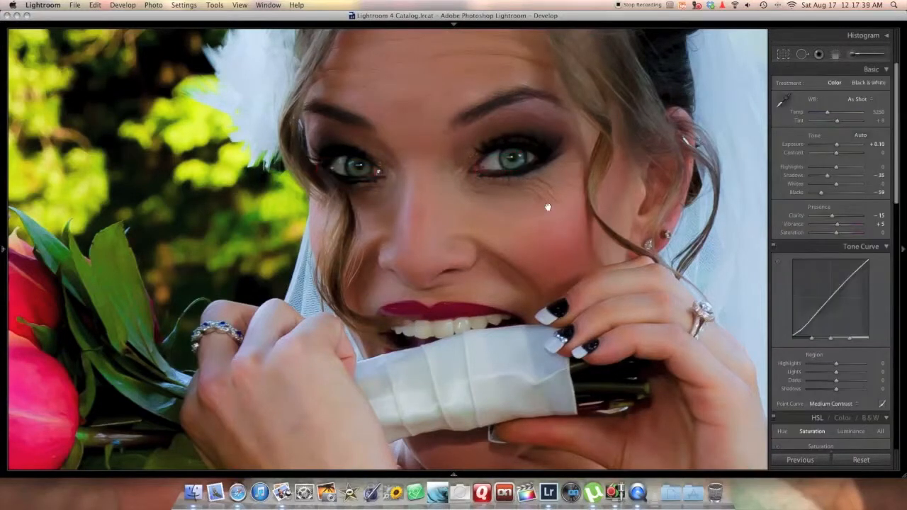
pyautogui.click(548, 207)
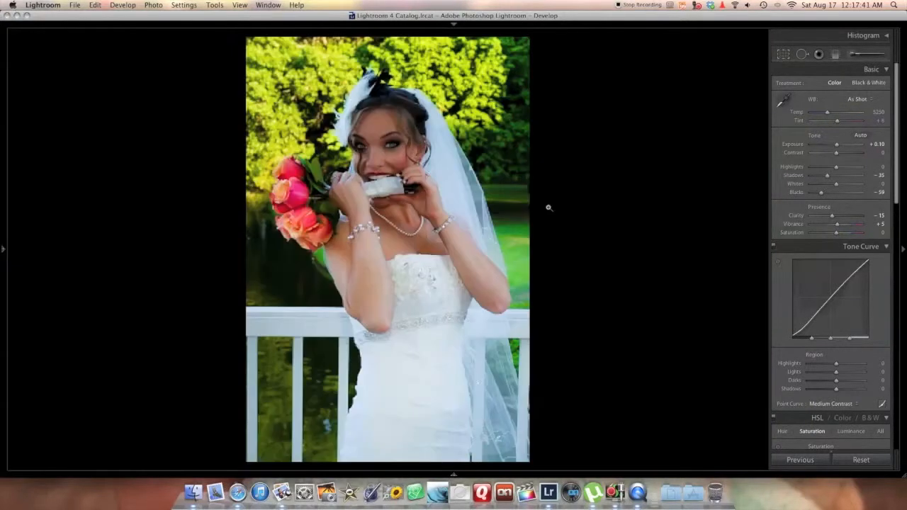
# - Compare the edited portrait with its unedited before version several times
pyautogui.press('super+d')
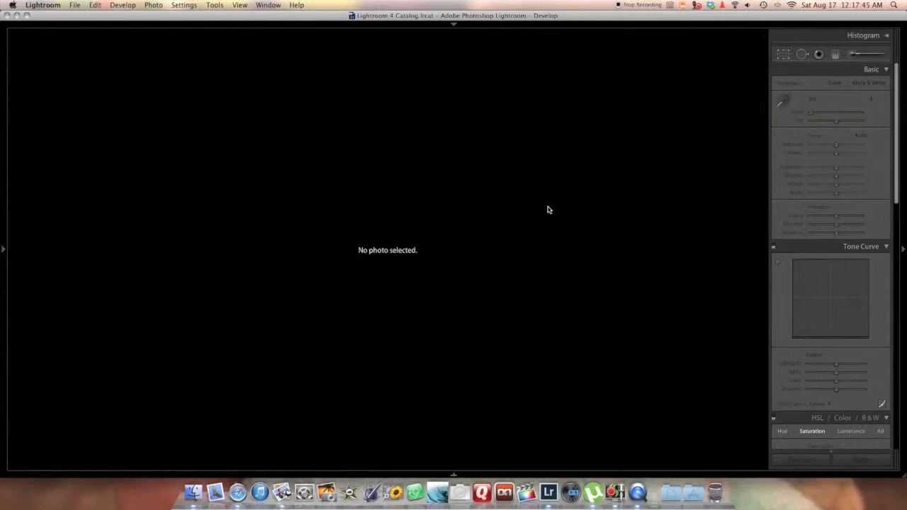
pyautogui.press('super+z')
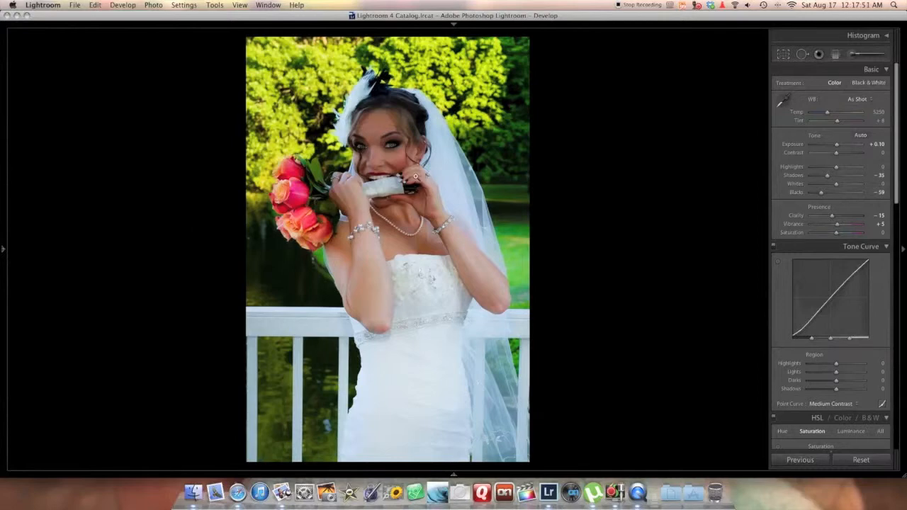
pyautogui.press('\\')
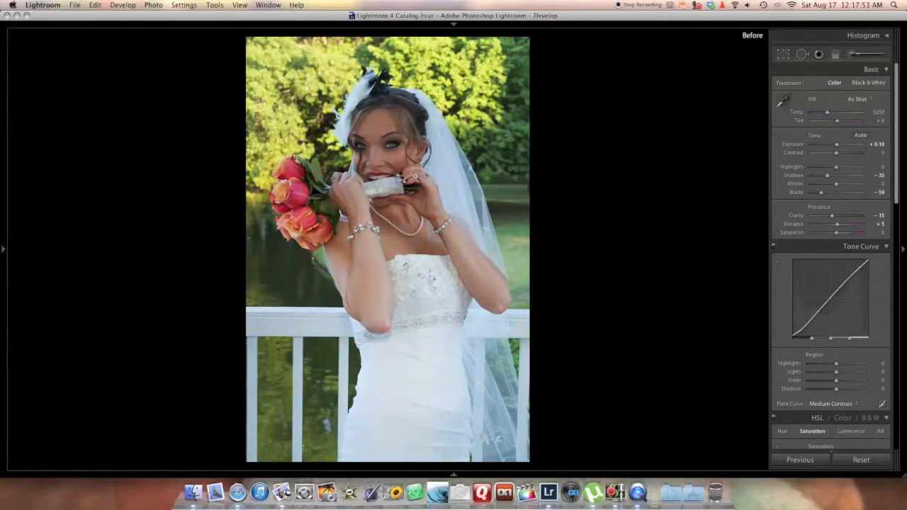
pyautogui.press('\\')
pyautogui.press('\\')
pyautogui.press('\\')
pyautogui.press('\\')
pyautogui.press('\\')
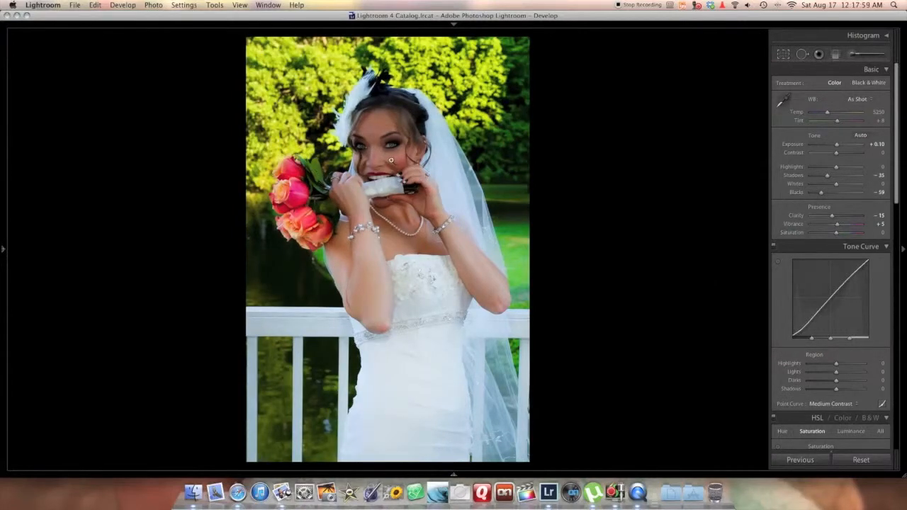
# - Paint a new brush mask over the bride's face, neck and chest, enlarging the brush to size 9, and hide the overlay
pyautogui.press('k')
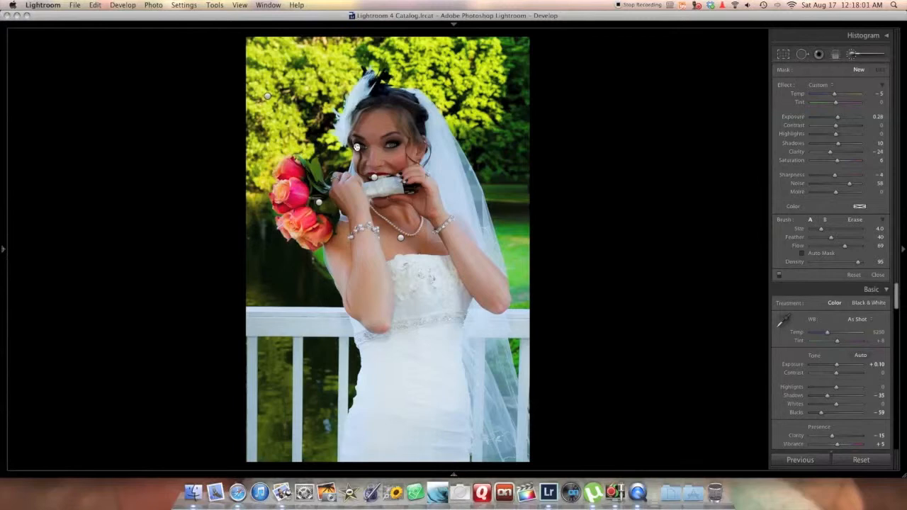
pyautogui.moveTo(353, 136); pyautogui.dragTo(356, 129)
pyautogui.press(']')
pyautogui.moveTo(354, 137)
pyautogui.mouseDown()
pyautogui.moveTo(360, 117)
pyautogui.moveTo(376, 109)
pyautogui.moveTo(401, 131)
pyautogui.moveTo(363, 137)
pyautogui.moveTo(358, 149)
pyautogui.moveTo(373, 167)
pyautogui.moveTo(373, 156)
pyautogui.mouseUp()
pyautogui.press(']')
pyautogui.press(']')
pyautogui.press(']')
pyautogui.press(']')
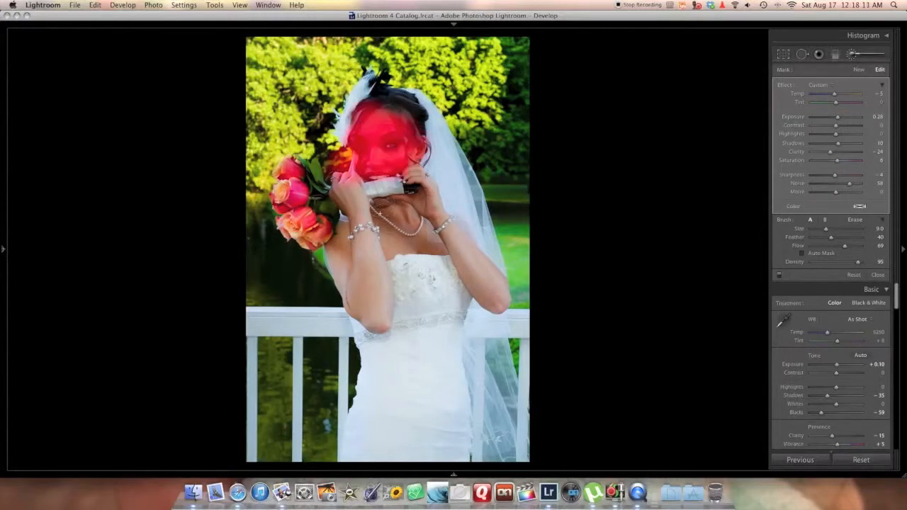
pyautogui.moveTo(424, 240); pyautogui.dragTo(413, 239)
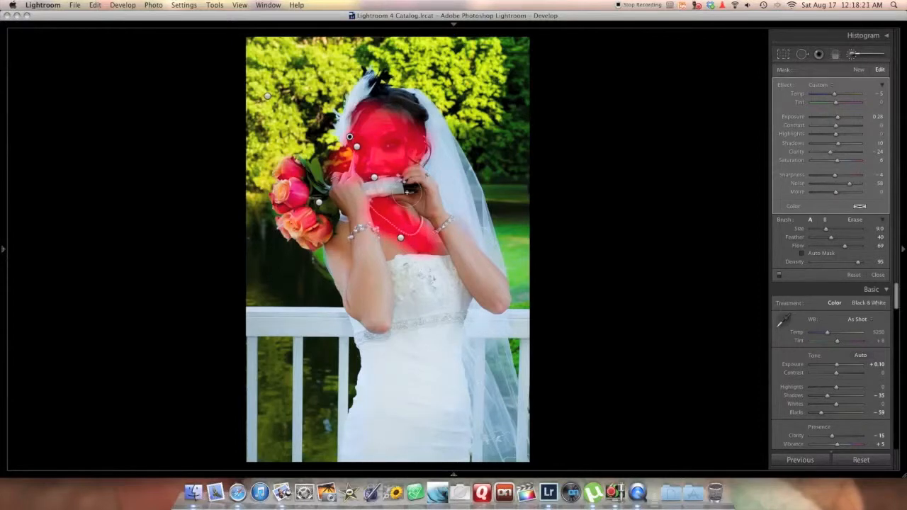
pyautogui.press('o')
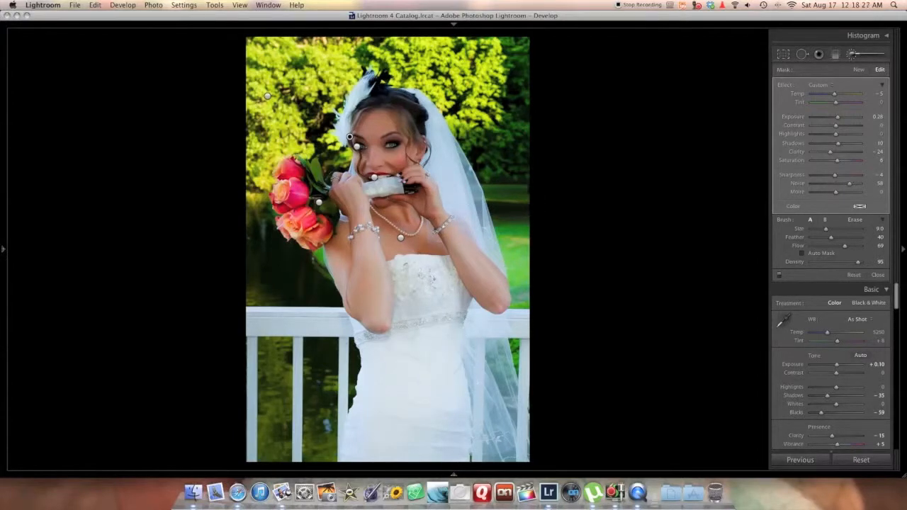
pyautogui.press('k')
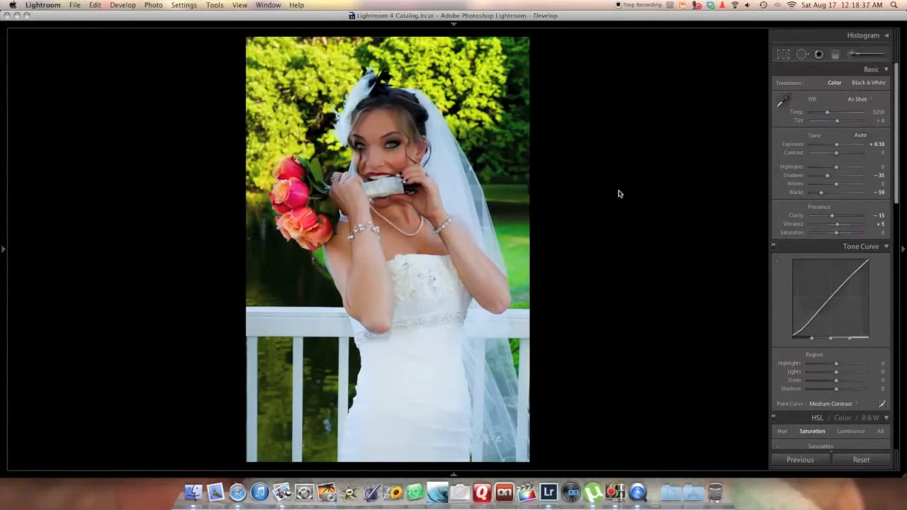
# - Warm the whole photo by setting the global white balance Temp to 5600, and reopen the adjustment brush
pyautogui.moveTo(828, 112); pyautogui.dragTo(832, 112)
pyautogui.press('k')
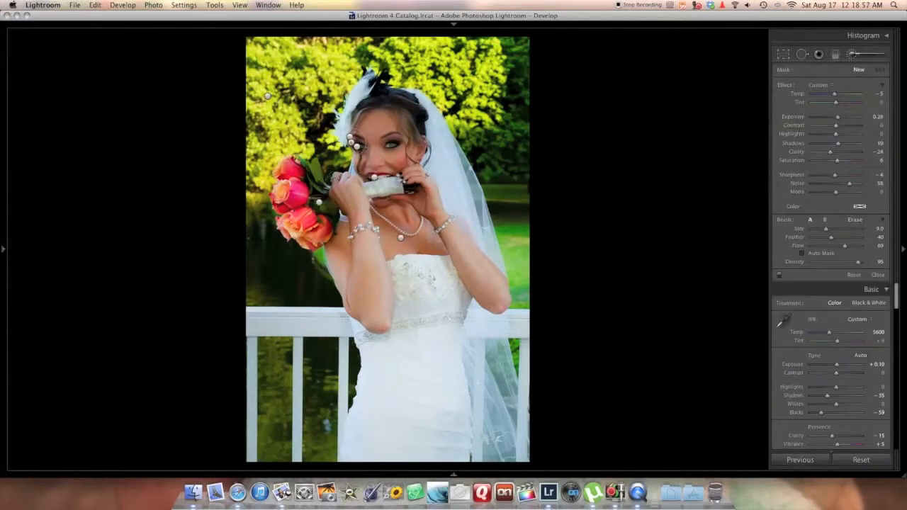
# - Paint a new brush mask over the bride's veil down to its lower end, starting at brush size 4 and enlarging the brush
pyautogui.scroll(-5, 325, 126)
pyautogui.press('h')
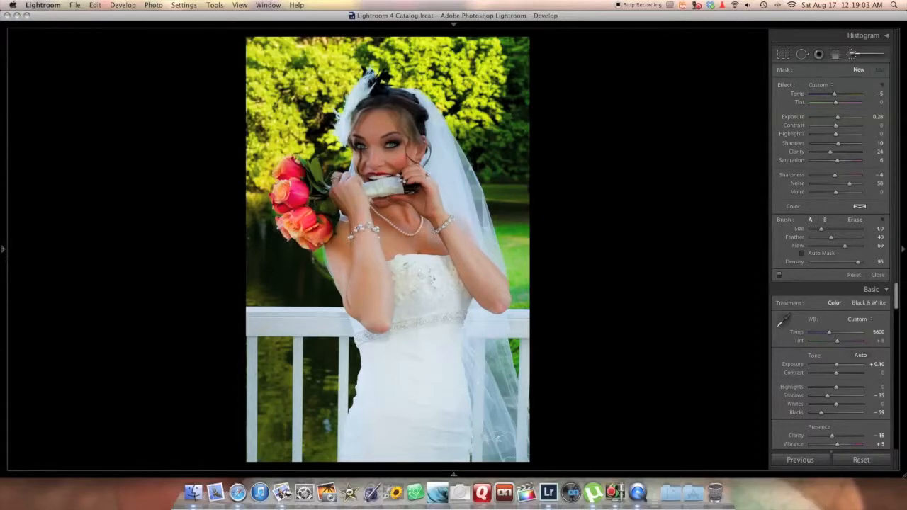
pyautogui.moveTo(425, 112)
pyautogui.mouseDown()
pyautogui.moveTo(412, 97)
pyautogui.moveTo(422, 113)
pyautogui.mouseUp()
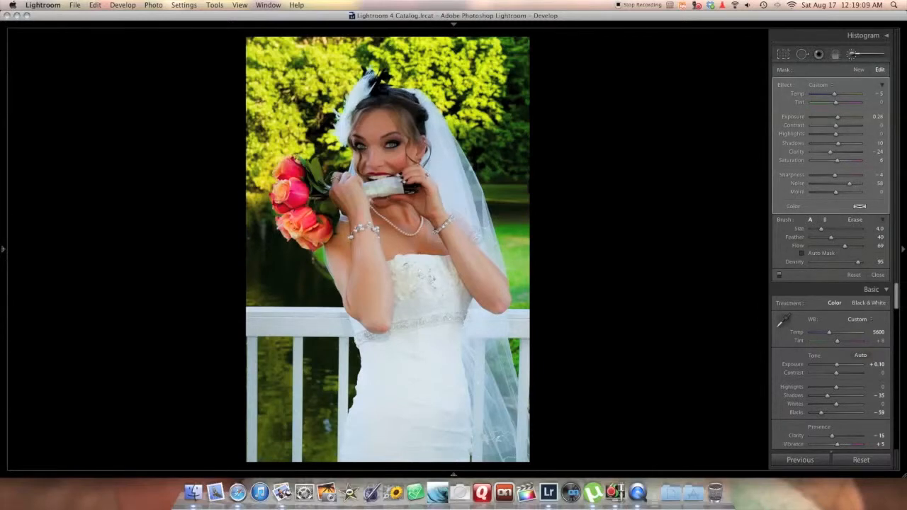
pyautogui.press(']')
pyautogui.moveTo(477, 218)
pyautogui.mouseDown()
pyautogui.moveTo(483, 238)
pyautogui.moveTo(471, 193)
pyautogui.moveTo(487, 194)
pyautogui.moveTo(424, 122)
pyautogui.mouseUp()
pyautogui.moveTo(456, 173)
pyautogui.mouseDown()
pyautogui.moveTo(473, 163)
pyautogui.moveTo(468, 154)
pyautogui.mouseUp()
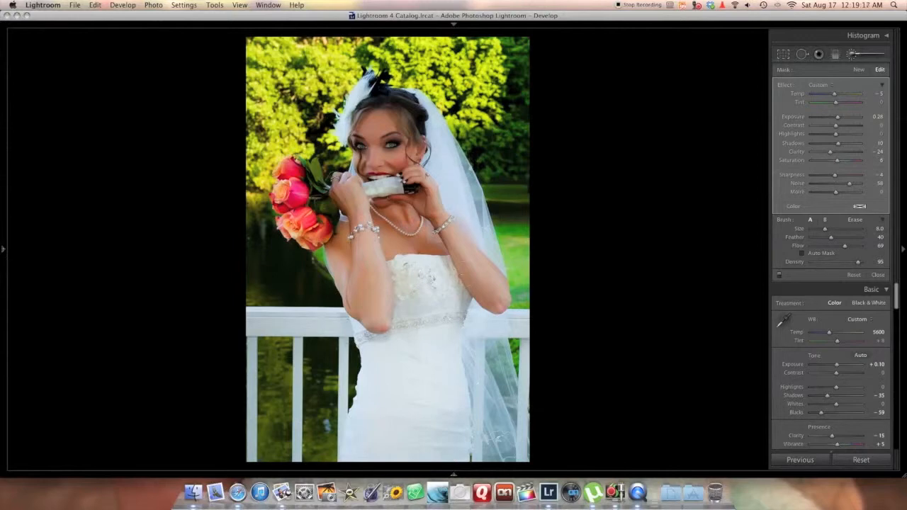
pyautogui.moveTo(486, 428)
pyautogui.mouseDown()
pyautogui.moveTo(495, 455)
pyautogui.moveTo(490, 418)
pyautogui.moveTo(488, 439)
pyautogui.mouseUp()
pyautogui.moveTo(495, 348)
pyautogui.mouseDown()
pyautogui.moveTo(507, 389)
pyautogui.moveTo(496, 450)
pyautogui.moveTo(500, 433)
pyautogui.moveTo(510, 451)
pyautogui.mouseUp()
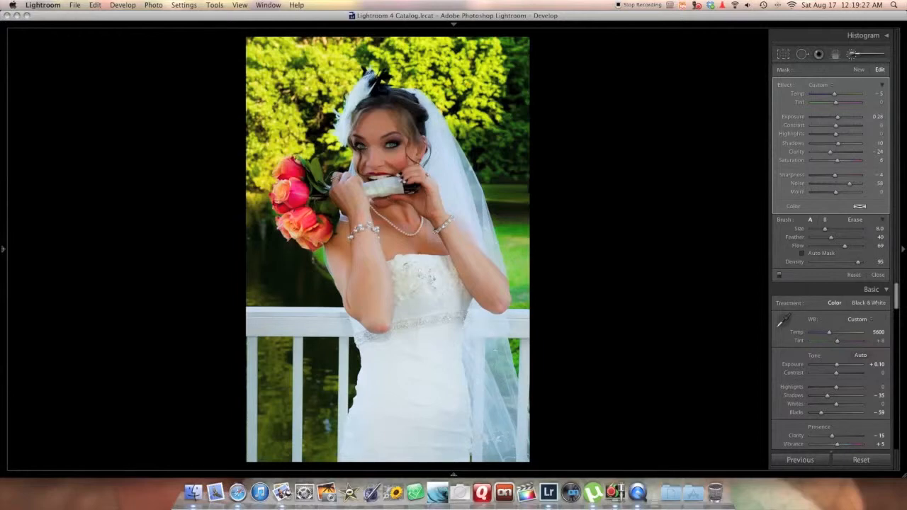
pyautogui.moveTo(479, 231)
pyautogui.mouseDown()
pyautogui.moveTo(482, 188)
pyautogui.moveTo(480, 204)
pyautogui.moveTo(462, 159)
pyautogui.mouseUp()
# - Extend the veil mask over the feathered headpiece with the brush at size 3, and check coverage with the mask overlay
pyautogui.scroll(-5, 420, 111)
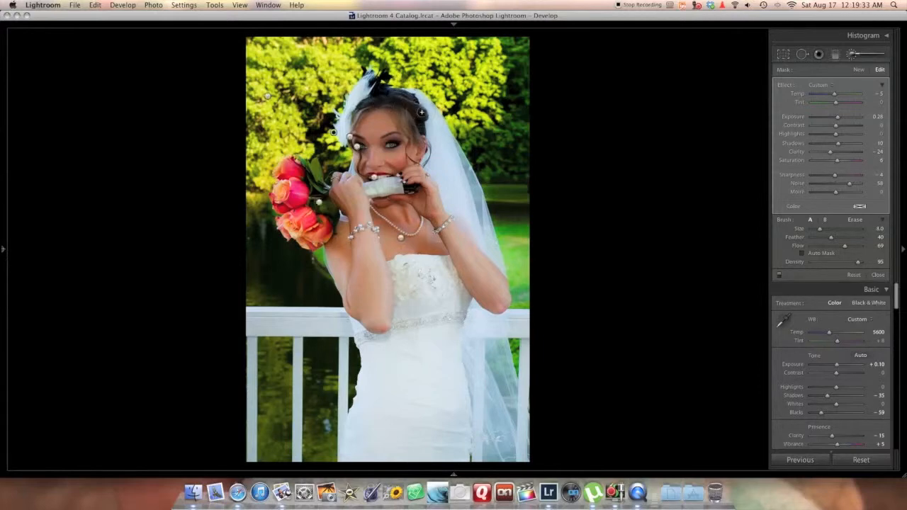
pyautogui.moveTo(424, 109)
pyautogui.mouseDown()
pyautogui.moveTo(413, 94)
pyautogui.moveTo(333, 132)
pyautogui.mouseUp()
pyautogui.press('o')
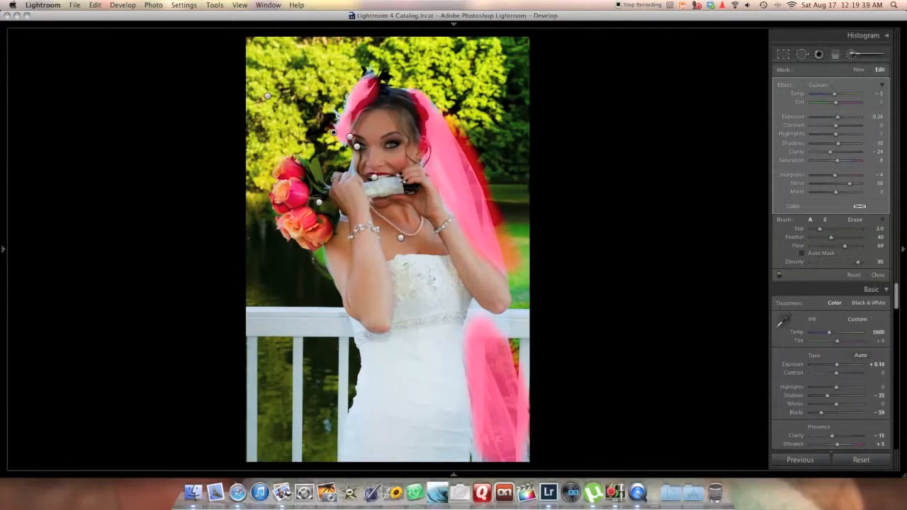
pyautogui.moveTo(440, 190); pyautogui.dragTo(440, 177)
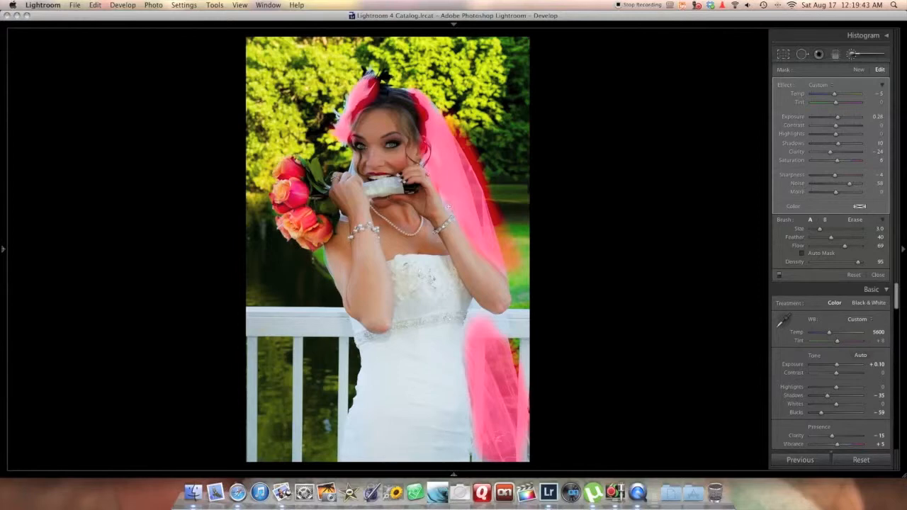
pyautogui.click(430, 237)
pyautogui.press('o')
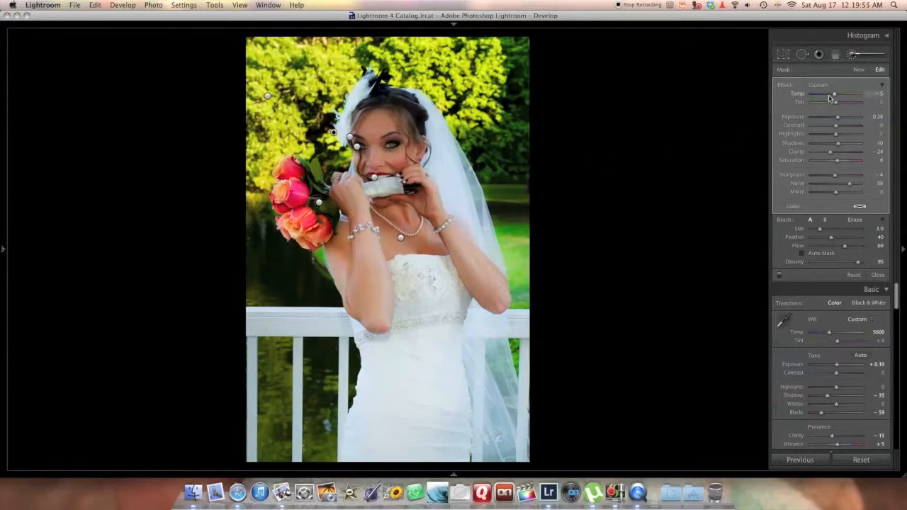
# - Set the veil mask's Temp to 16, lower its Saturation, and close the adjustment brush
pyautogui.moveTo(833, 95); pyautogui.dragTo(840, 96)
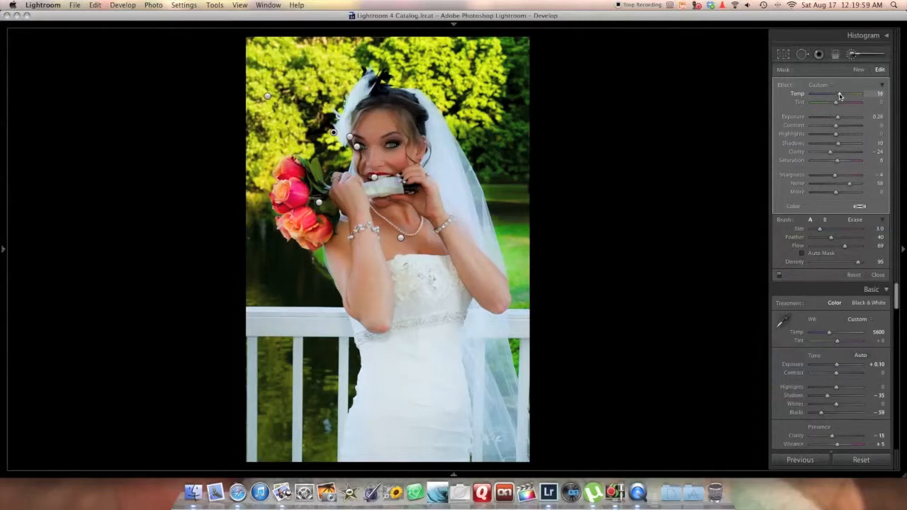
pyautogui.click(826, 161)
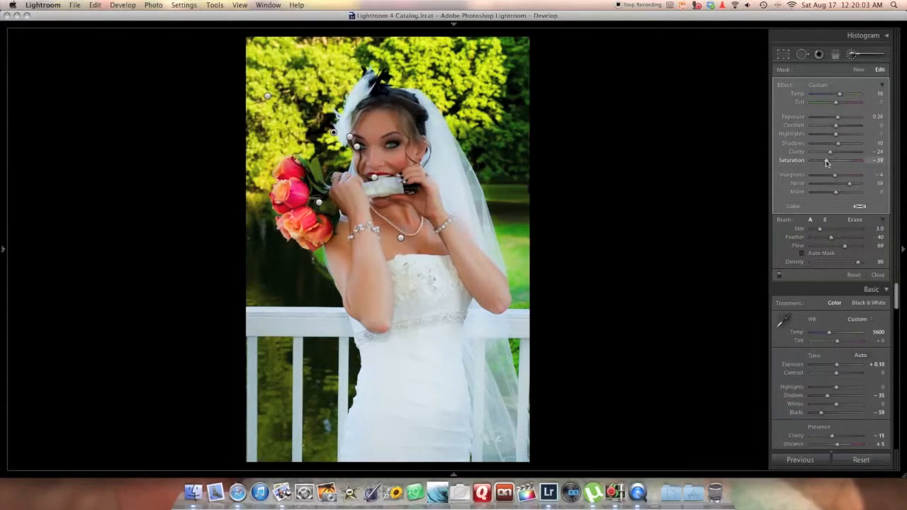
pyautogui.moveTo(826, 163); pyautogui.dragTo(833, 162)
pyautogui.press('k')
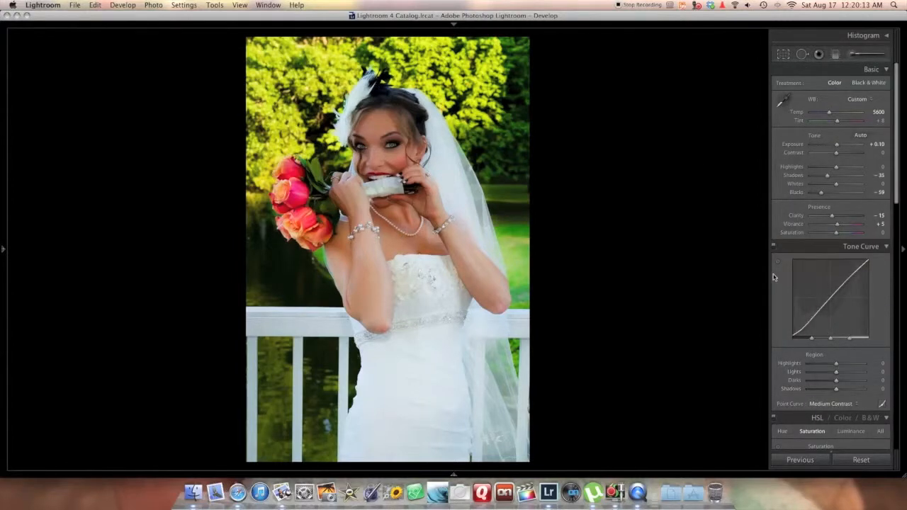
# - Examine the bride's skin up close in the Detail preview to judge sharpening and noise reduction
pyautogui.scroll(-3, 773, 277)
pyautogui.scroll(-10, 773, 277)
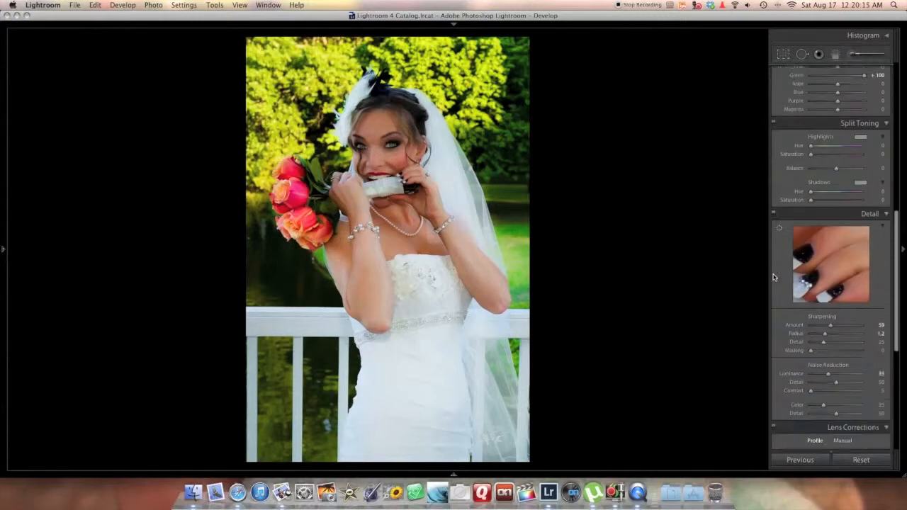
pyautogui.click(826, 205)
pyautogui.click(826, 204)
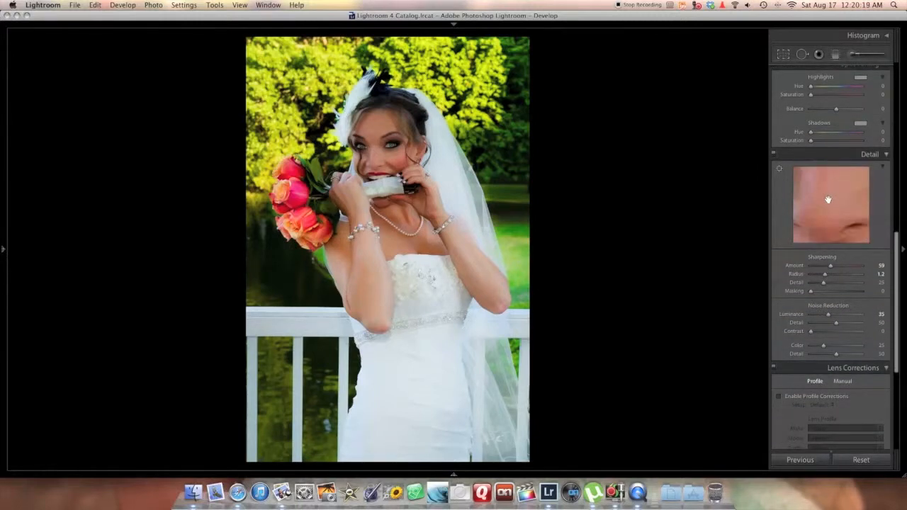
pyautogui.moveTo(832, 198); pyautogui.dragTo(819, 214)
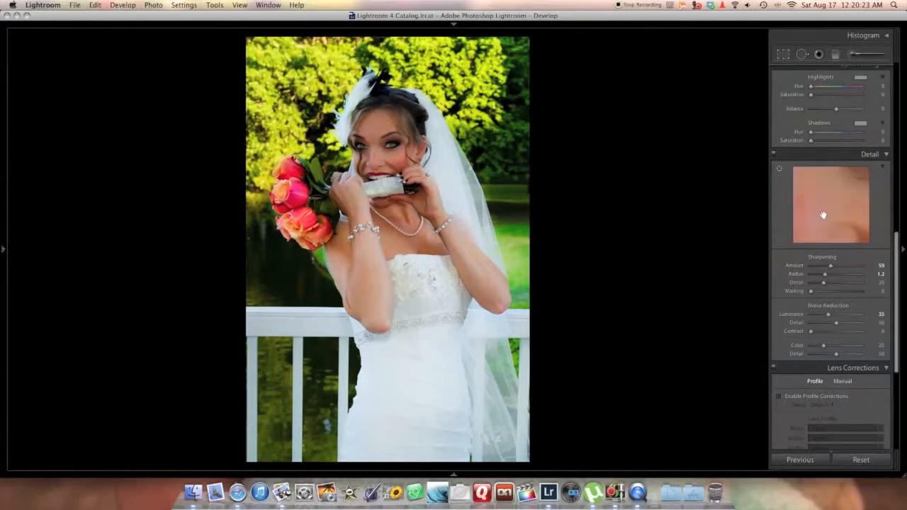
# - Darken the photo's edges with a Post-Crop Vignetting Amount of -30, and compare the result with the before version
pyautogui.scroll(-10, 788, 338)
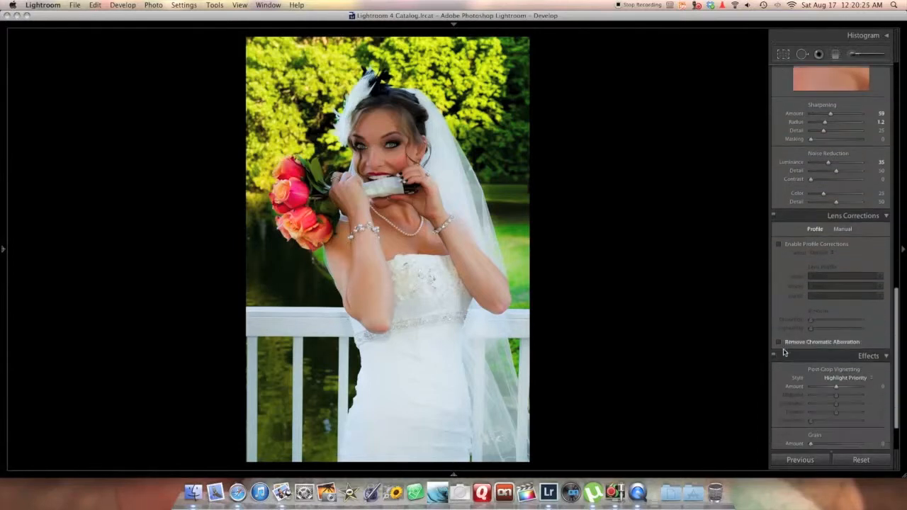
pyautogui.press('Down')
pyautogui.press('Down')
pyautogui.press('Down')
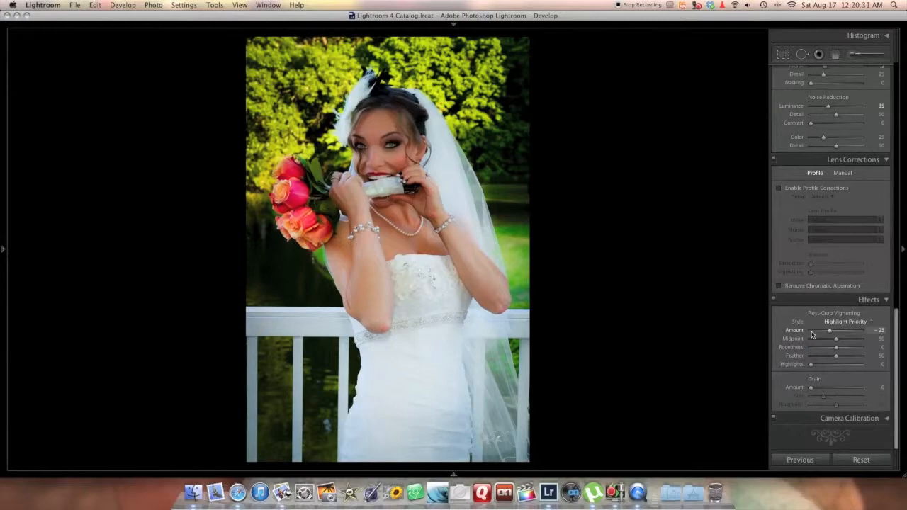
pyautogui.press('Down')
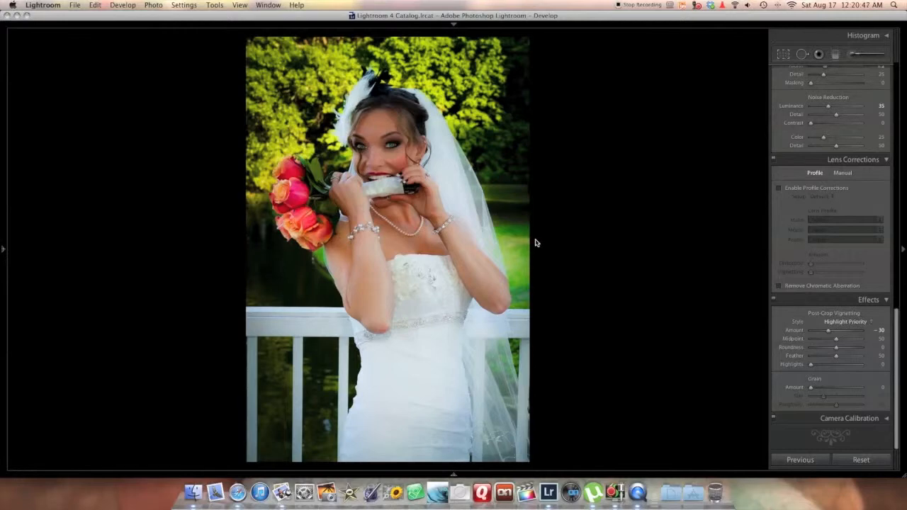
pyautogui.press('\\')
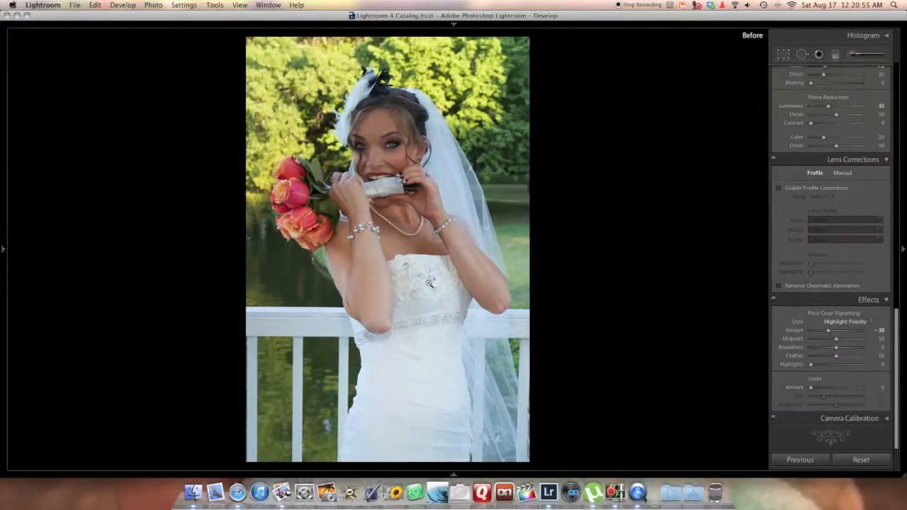
pyautogui.press('\\')
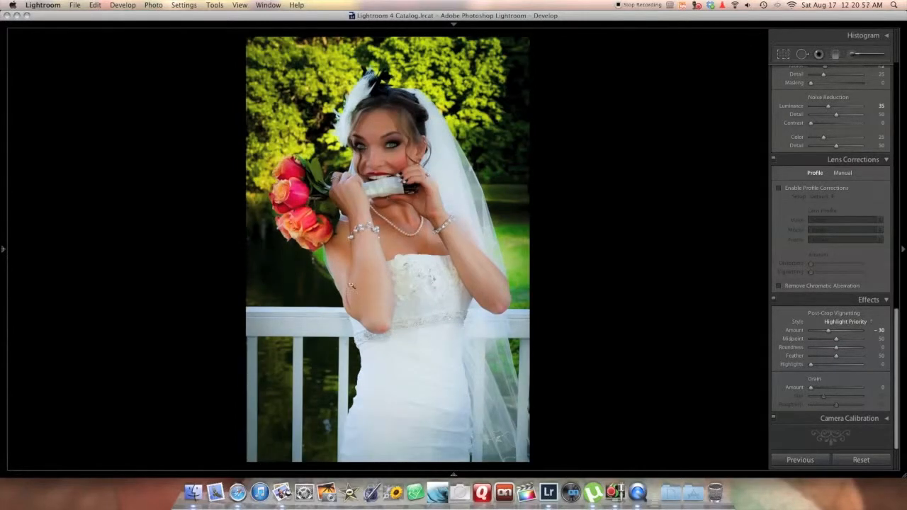